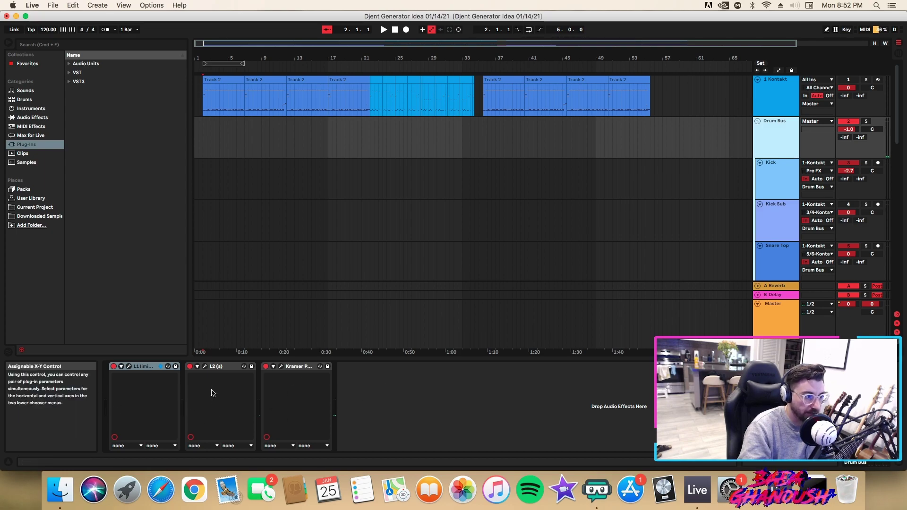
Step: Inspect the device chains of the Kick, Snare Top, OH and Room drum tracks
click(778, 188)
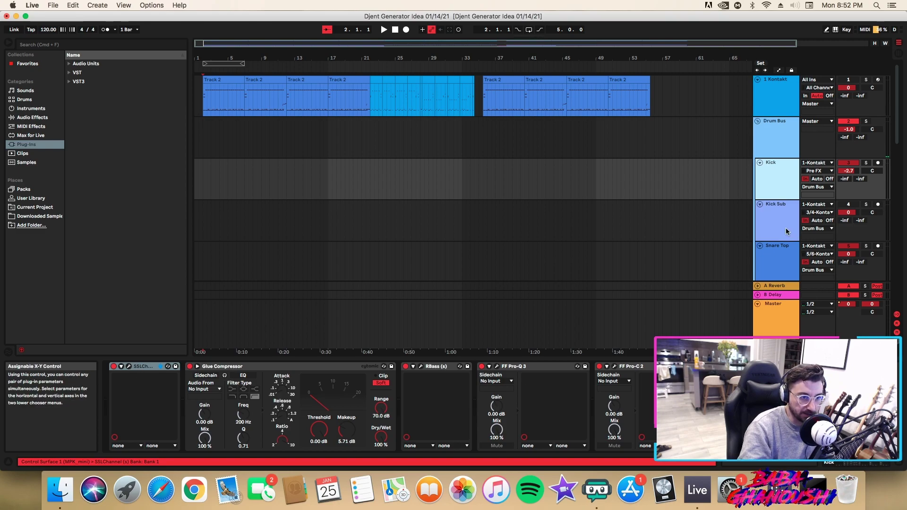
scroll(747, 193, down, 2)
click(772, 216)
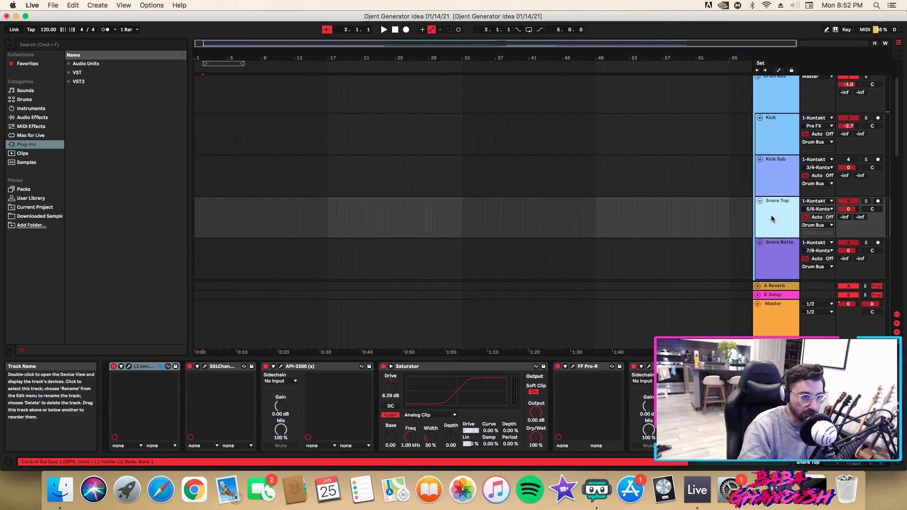
scroll(776, 224, down, 6)
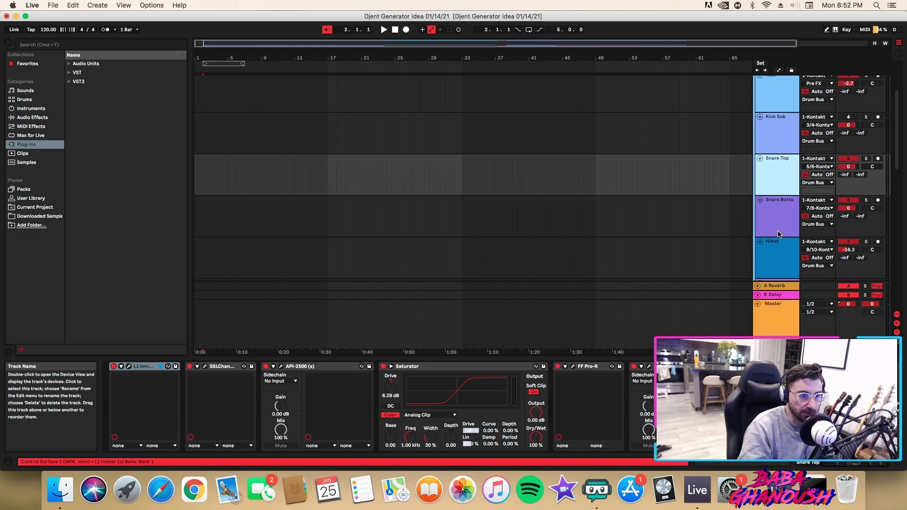
scroll(768, 219, down, 1)
click(772, 214)
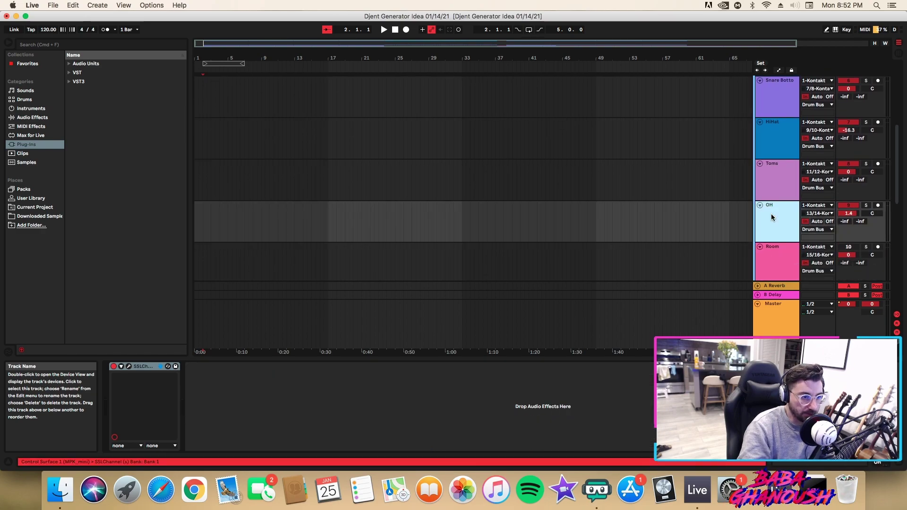
click(790, 247)
scroll(791, 247, up, 8)
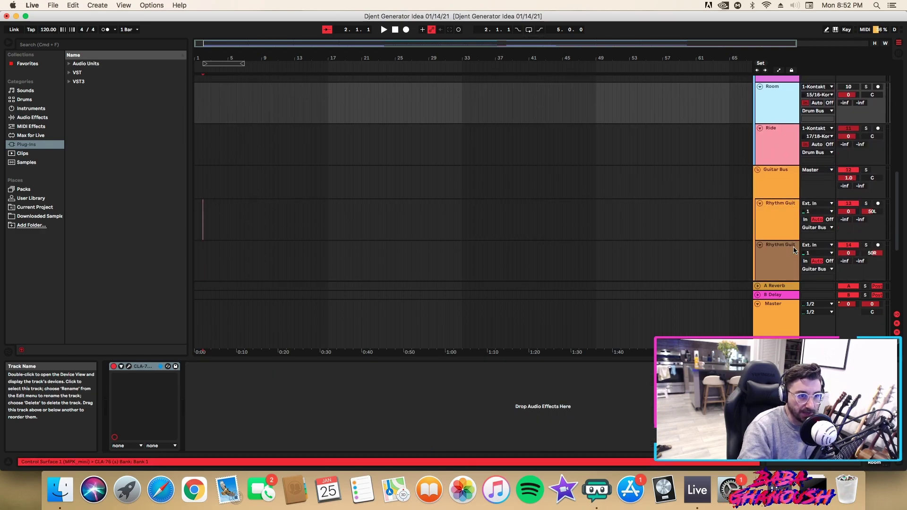
Step: Fold the Drum Bus group and open Fortin Nameless Suite on Rhythm Guitar (L)
click(758, 101)
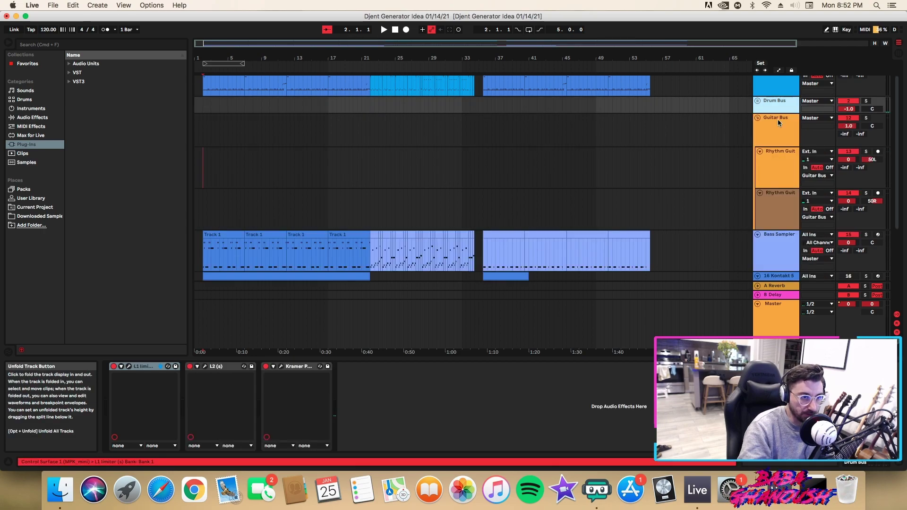
click(779, 203)
click(773, 171)
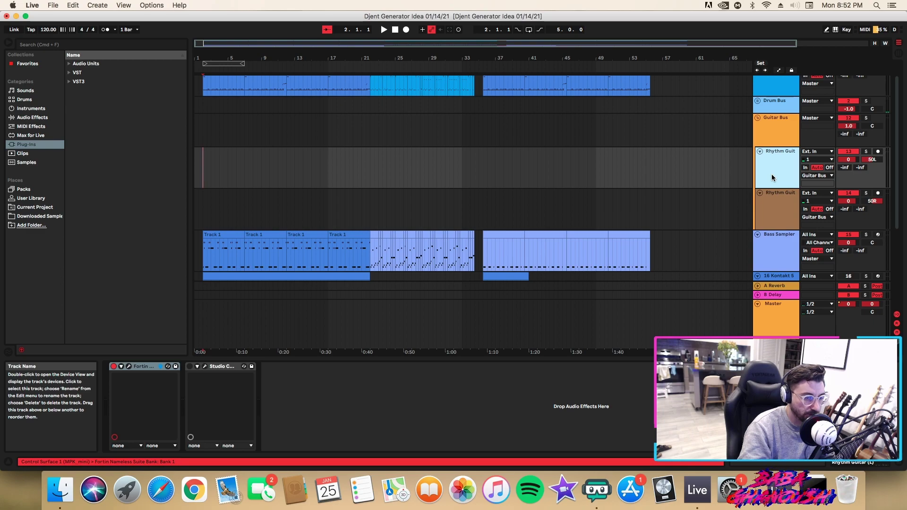
click(788, 209)
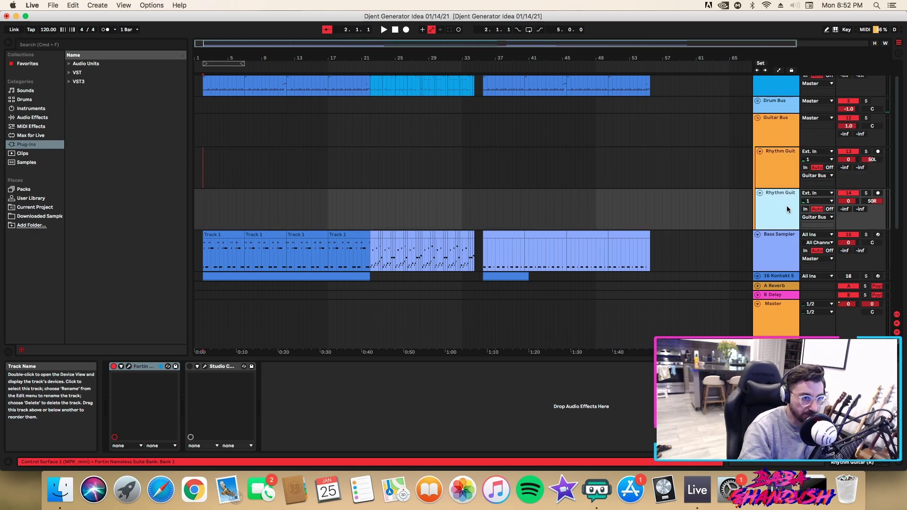
click(777, 173)
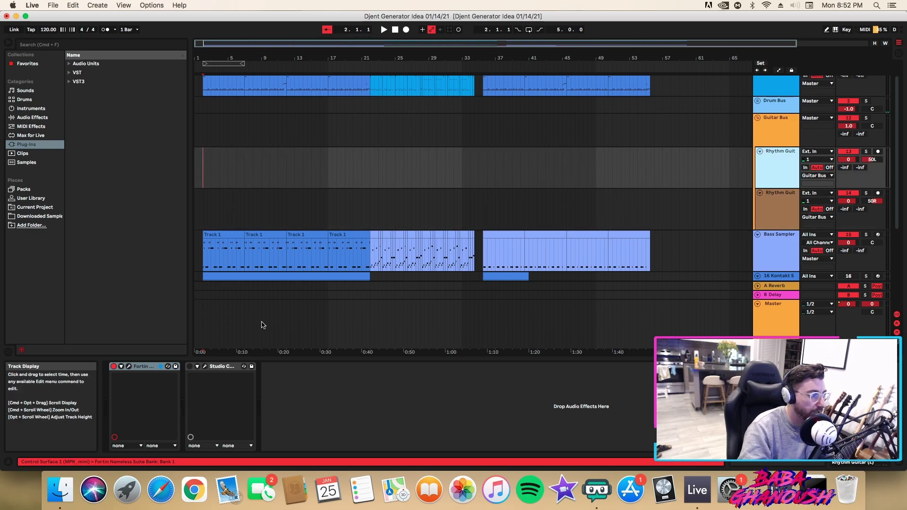
click(128, 366)
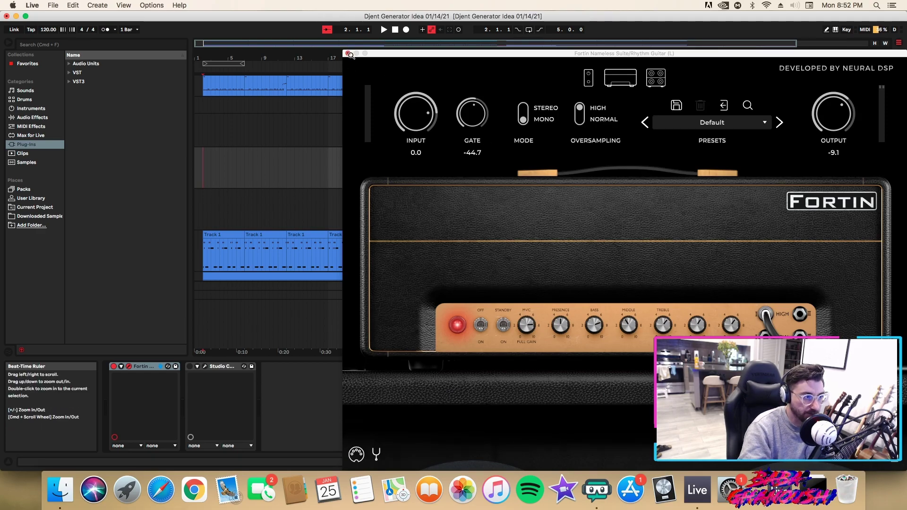
Step: Close the Fortin window and inspect the Guitar Bus chain's C4 effect
click(348, 54)
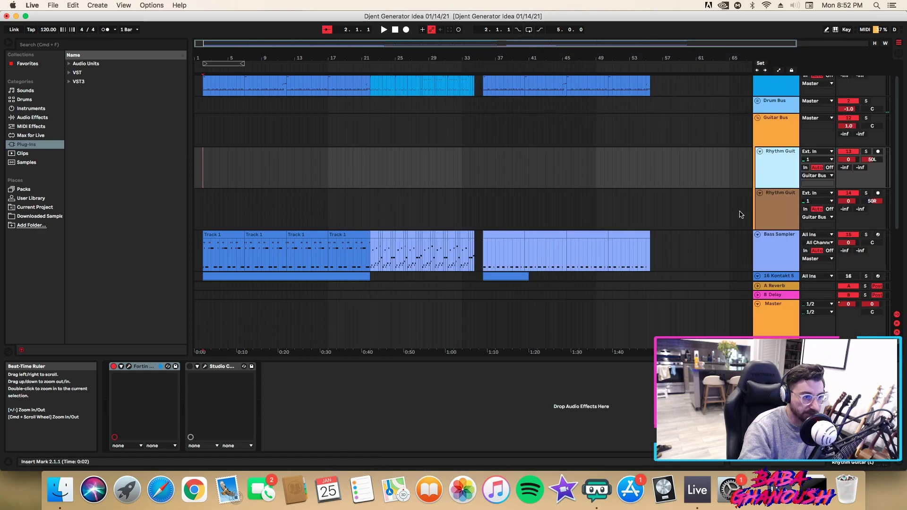
click(778, 132)
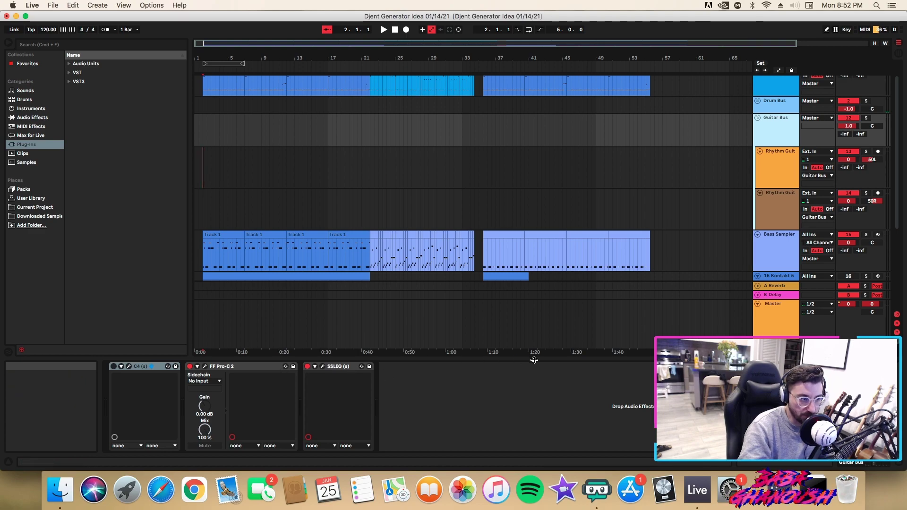
click(122, 369)
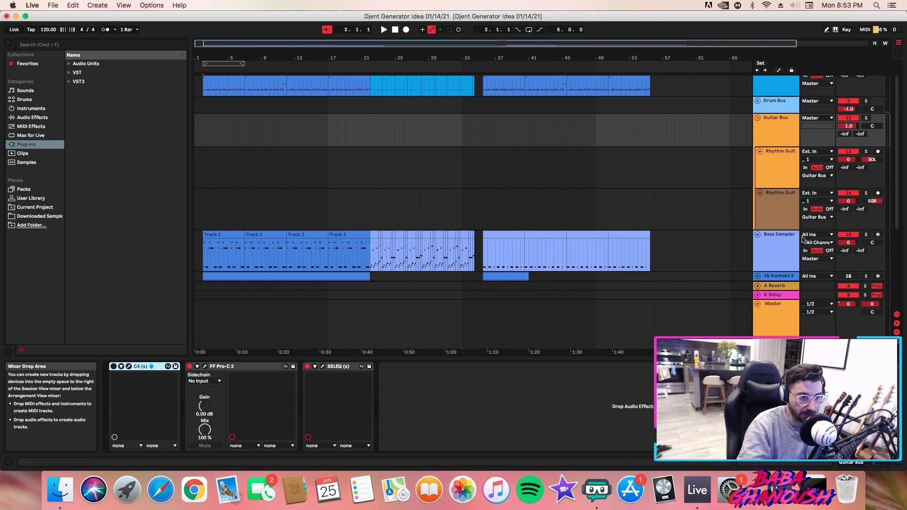
Step: Inspect the Bass Sampler's Fortin effect and the Master chain (NLS, SSLComp Stereo, Pro-L 2)
click(785, 240)
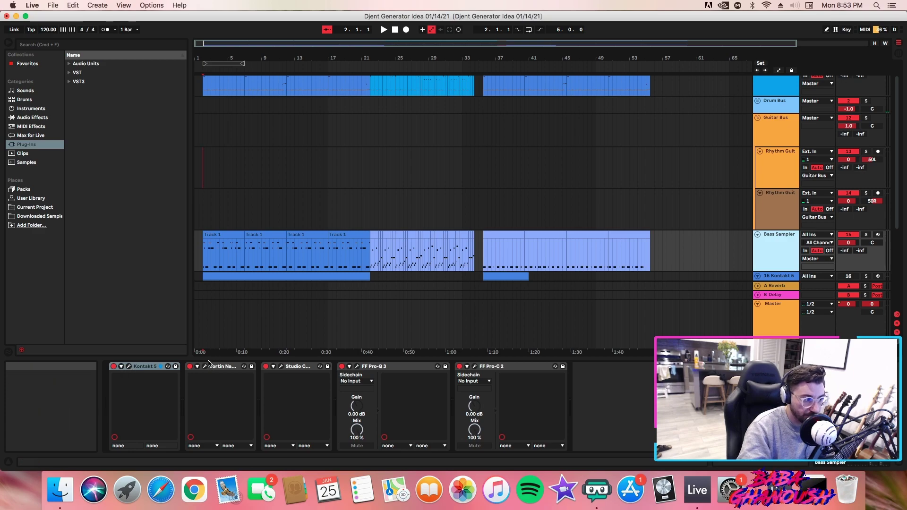
click(225, 371)
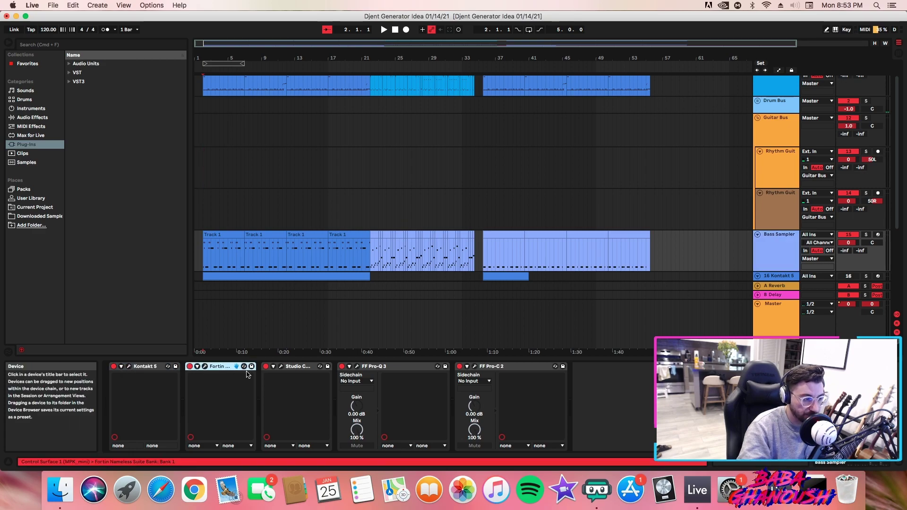
click(758, 276)
scroll(757, 202, down, 4)
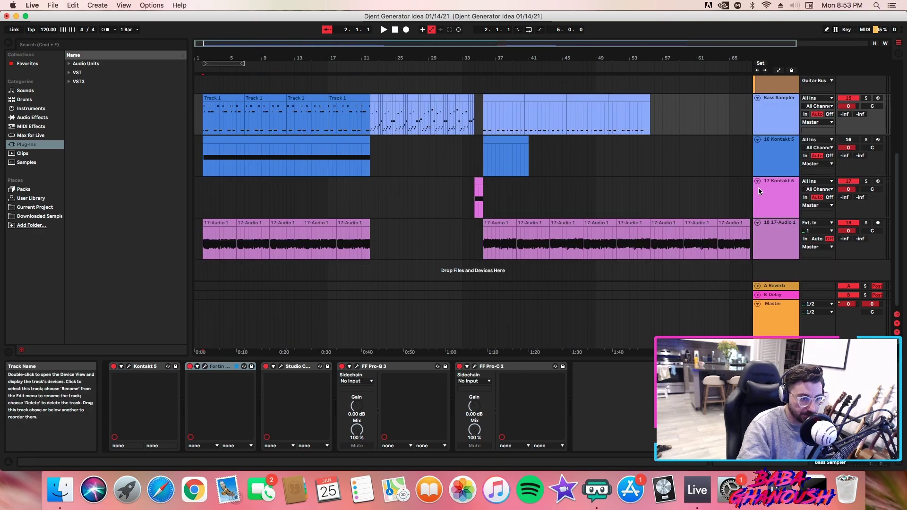
click(782, 320)
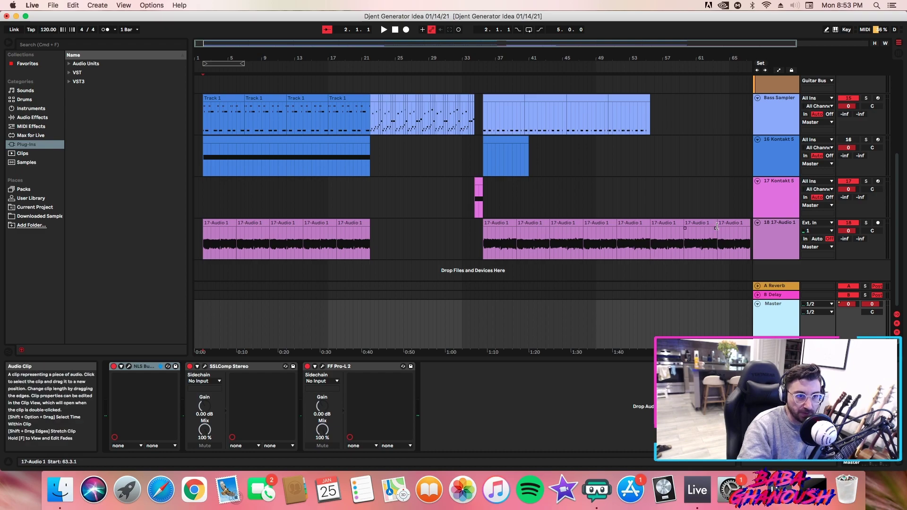
scroll(293, 227, up, 5)
click(32, 5)
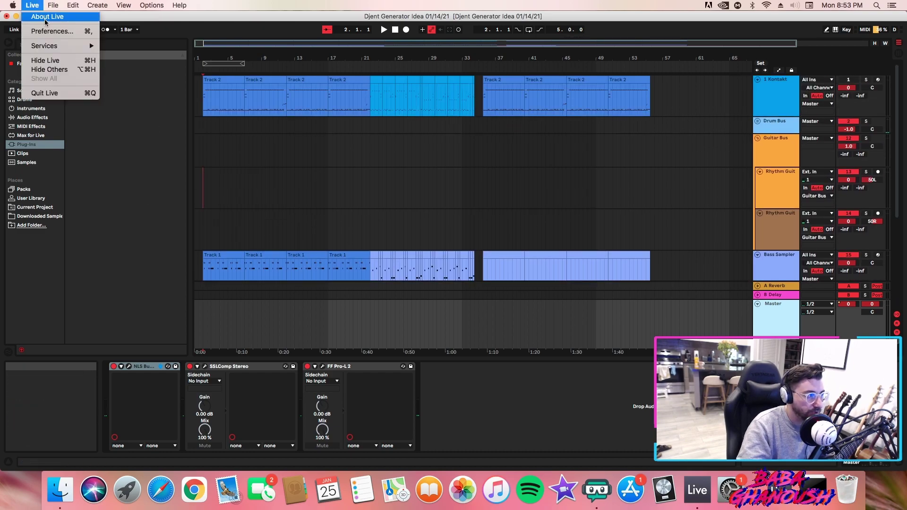
click(51, 33)
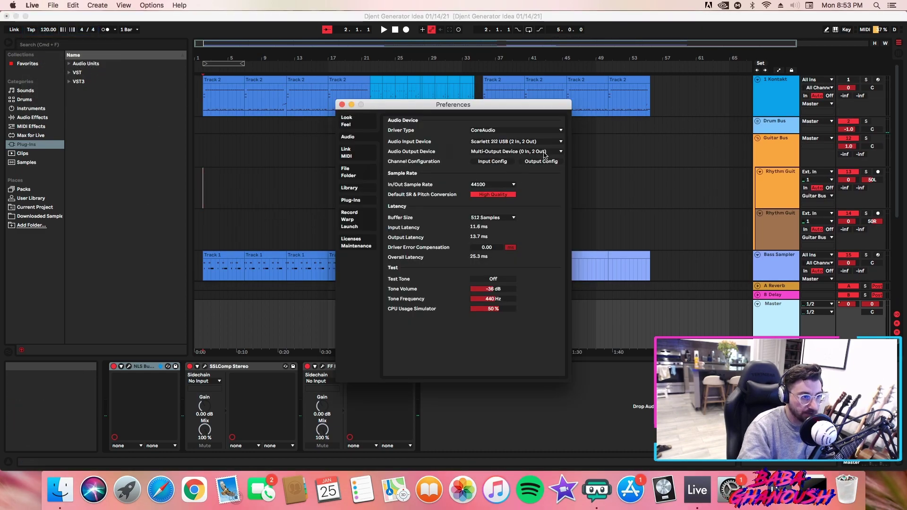
click(507, 218)
click(538, 222)
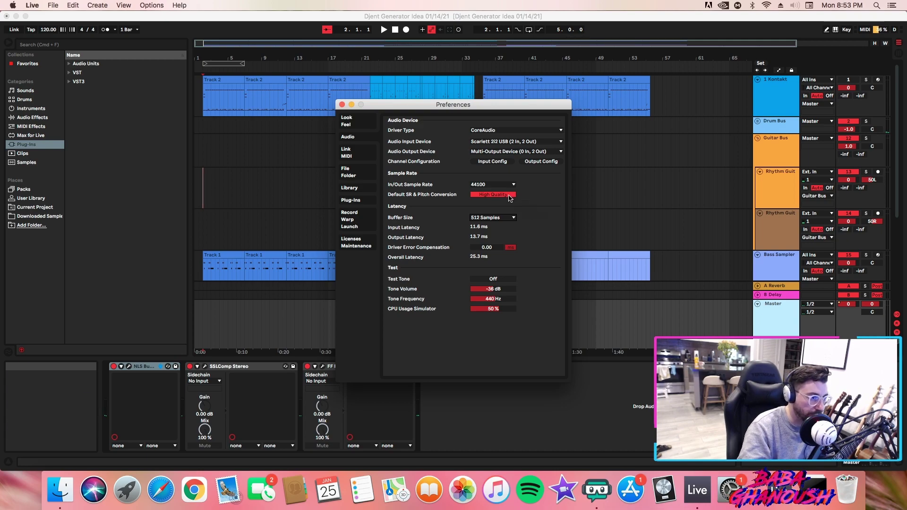
click(514, 218)
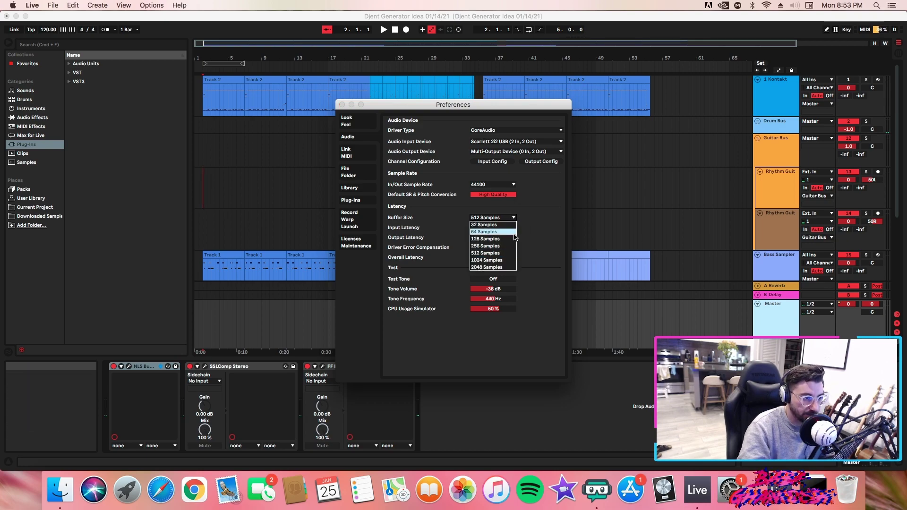
click(533, 227)
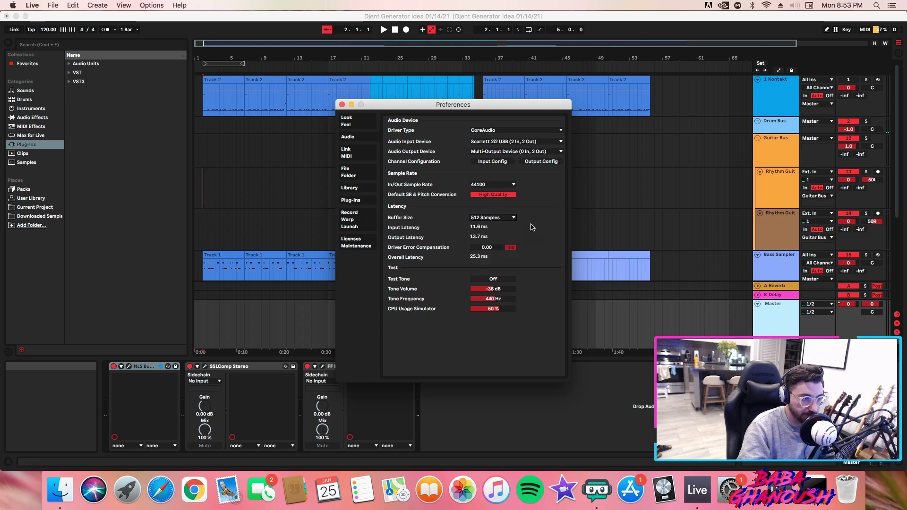
click(342, 105)
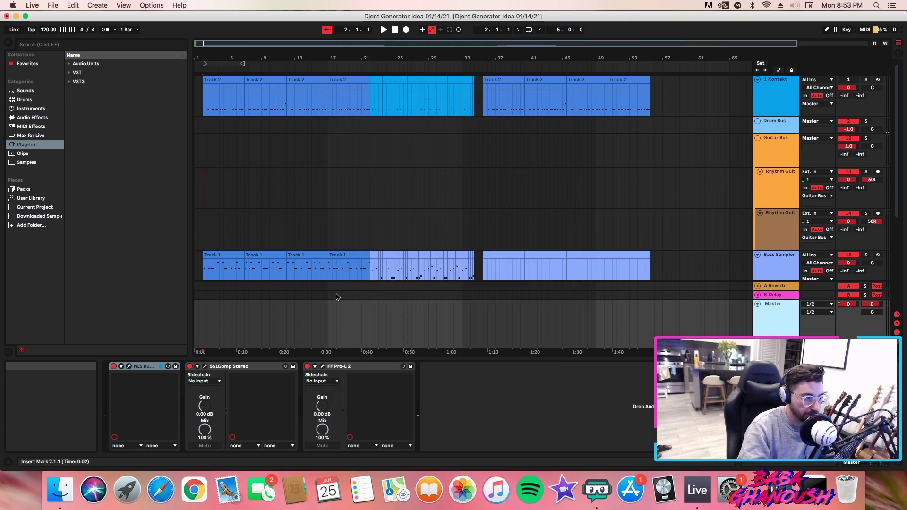
Step: Select and arm the Rhythm Guitar (L) track for recording
click(774, 198)
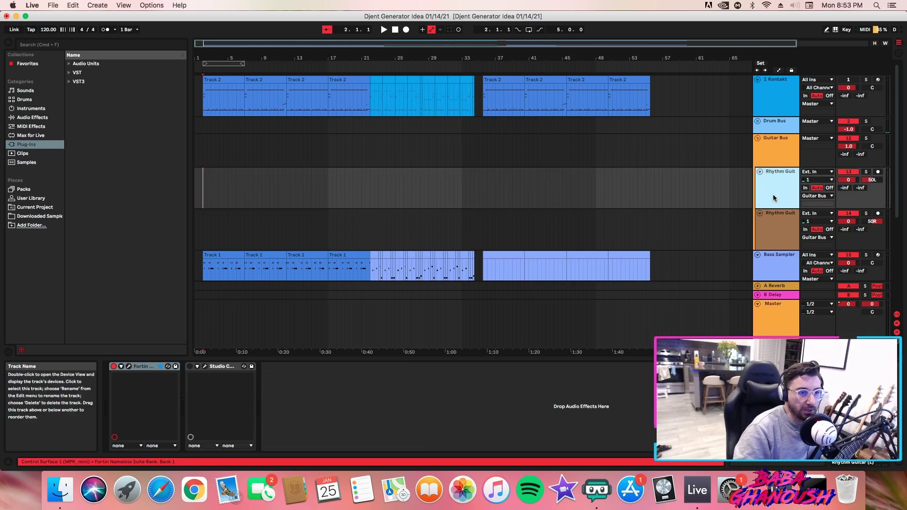
click(878, 172)
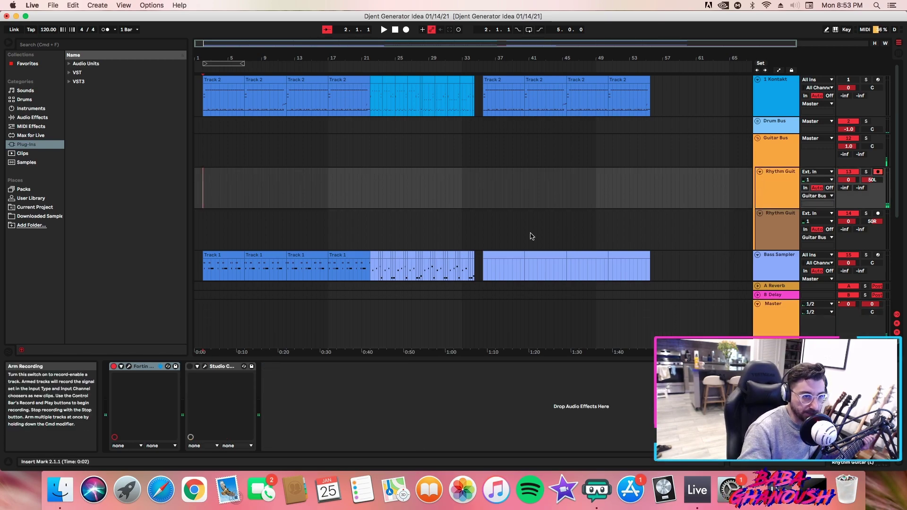
click(758, 186)
Step: Switch on the Zuul pedal in the Fortin pedal board, then close the plug-in
click(154, 371)
scroll(484, 108, up, 3)
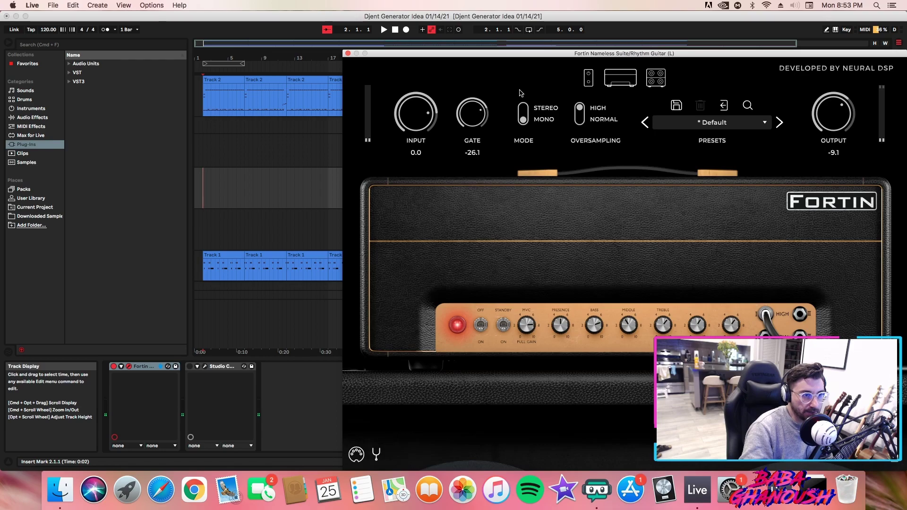
click(589, 84)
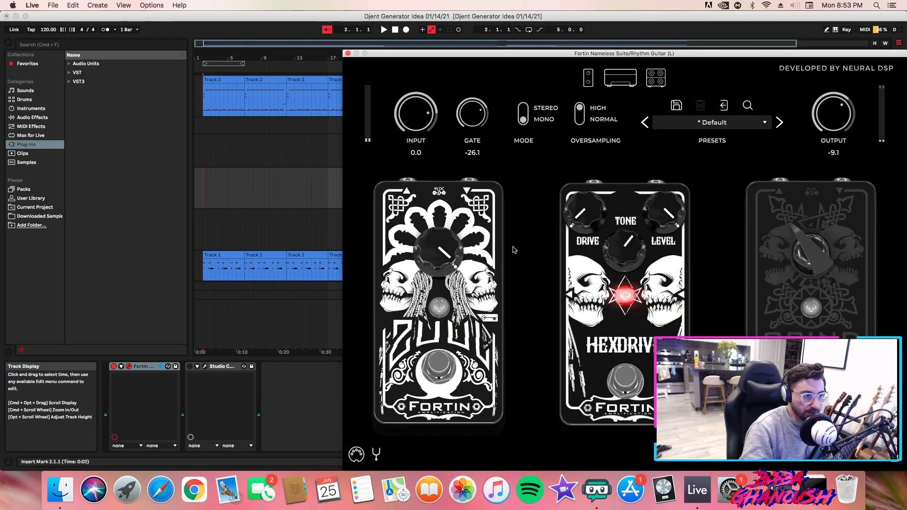
click(448, 380)
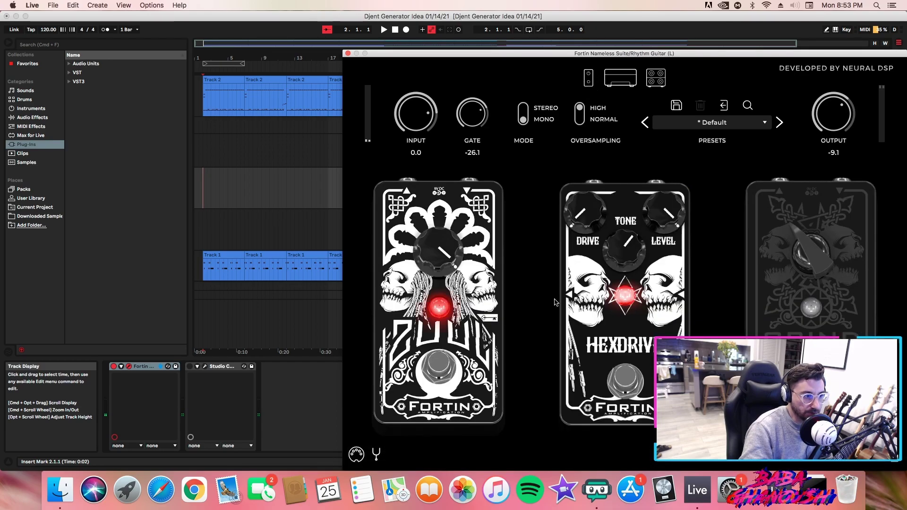
click(348, 53)
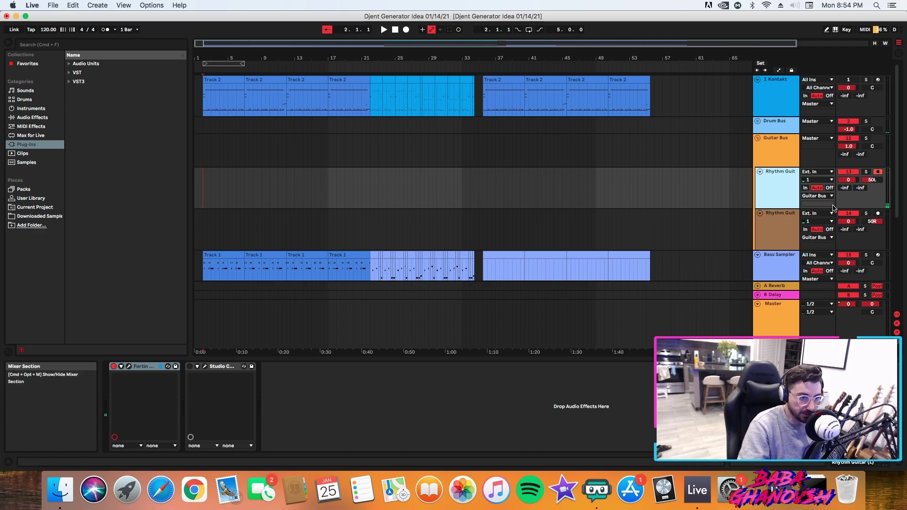
click(806, 188)
click(878, 172)
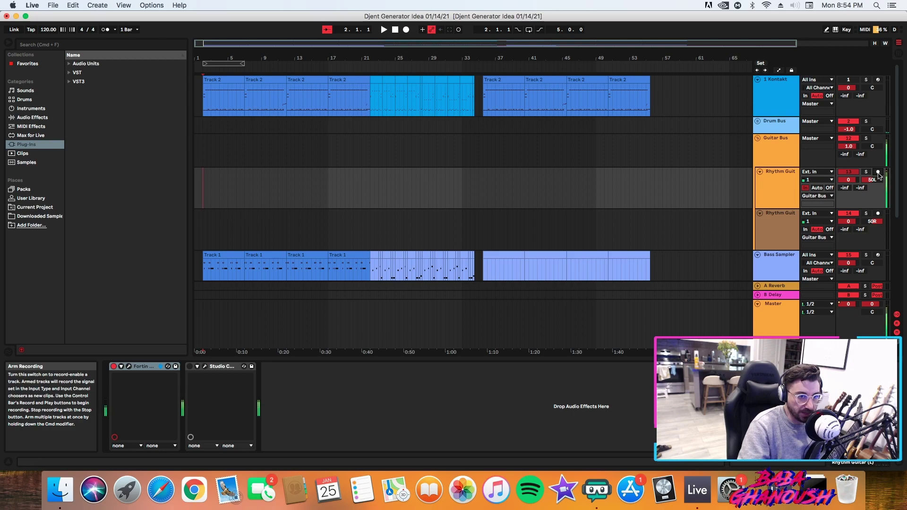
click(818, 188)
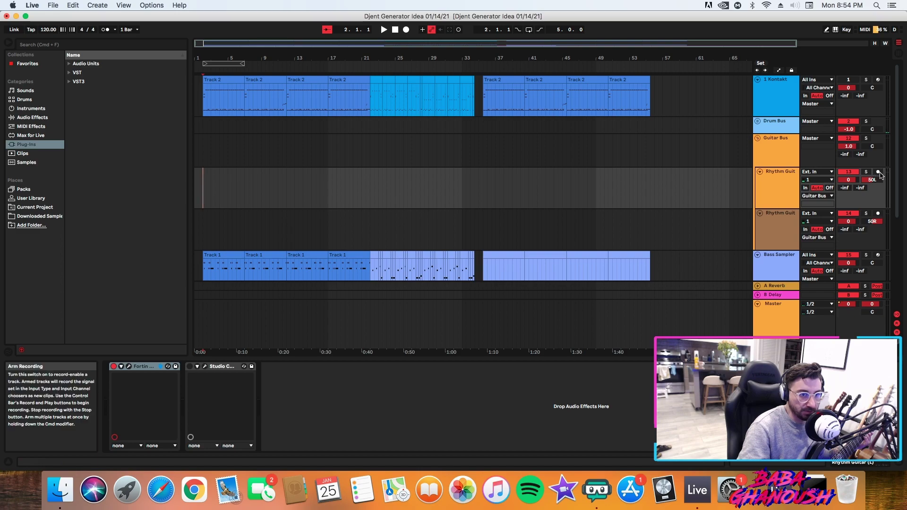
click(866, 213)
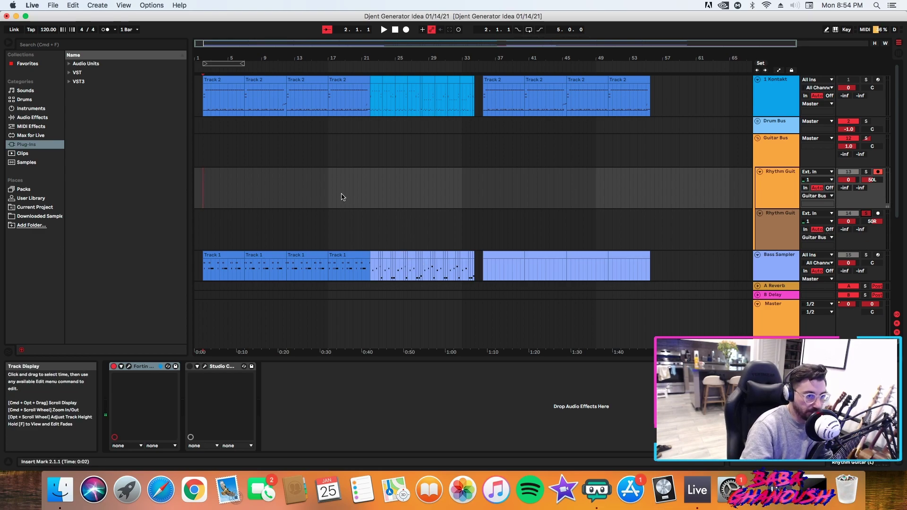
scroll(228, 186, up, 5)
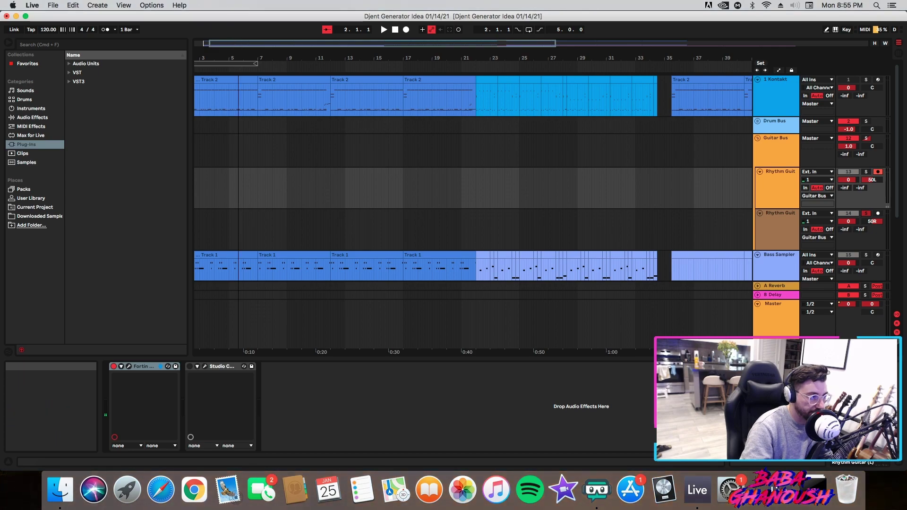
Step: Start arrangement recording with count-in from bar 2 on Rhythm Guitar (L)
click(210, 189)
scroll(206, 194, up, 5)
scroll(206, 195, up, 2)
scroll(216, 203, down, 1)
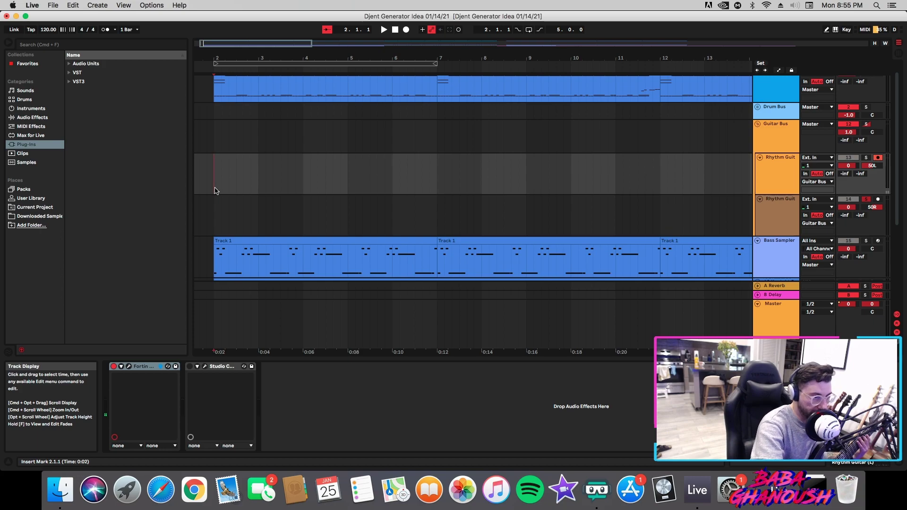
key(F9)
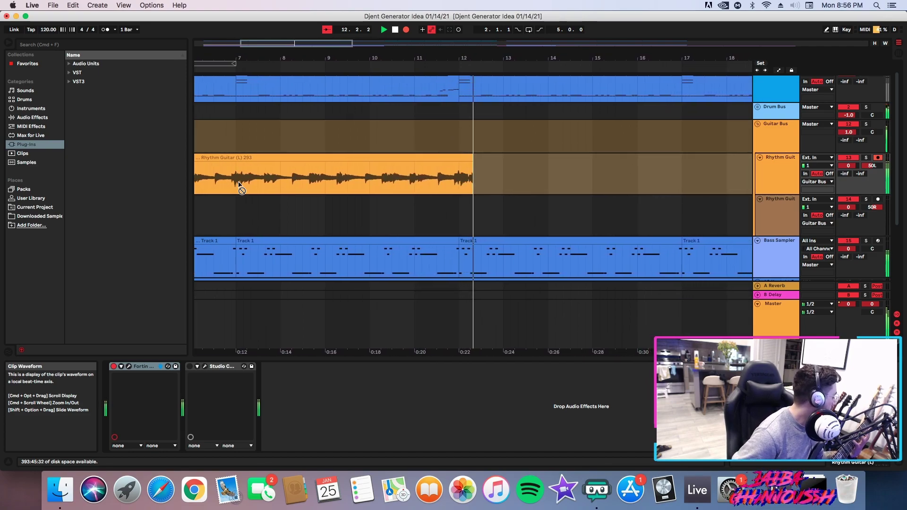
Step: Stop the Rhythm Guitar (L) 293 take and play it back from 3.2.2
key(space)
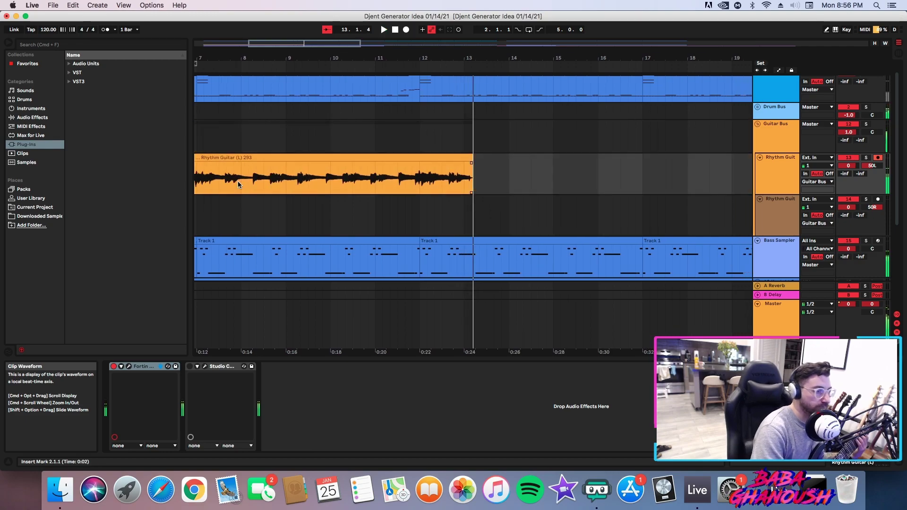
drag(303, 43, 302, 44)
click(456, 187)
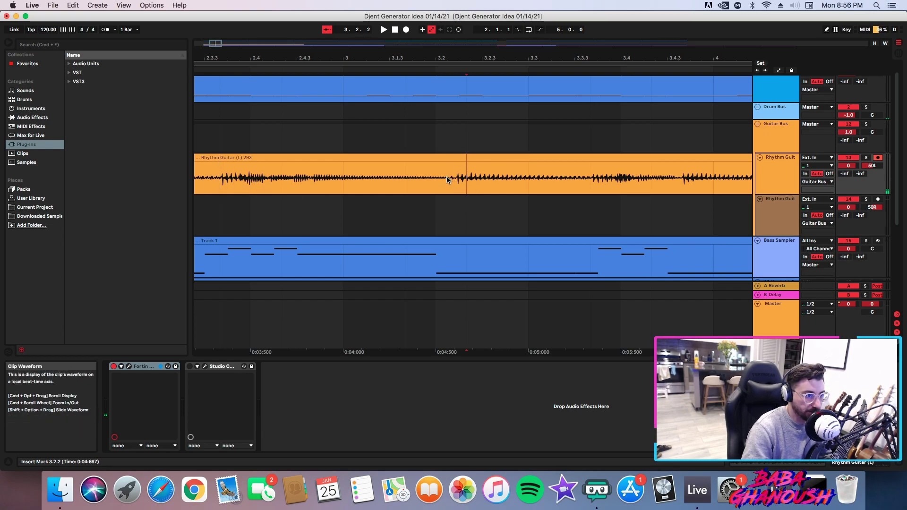
key(Down)
key(Down)
right_click(439, 274)
key(Escape)
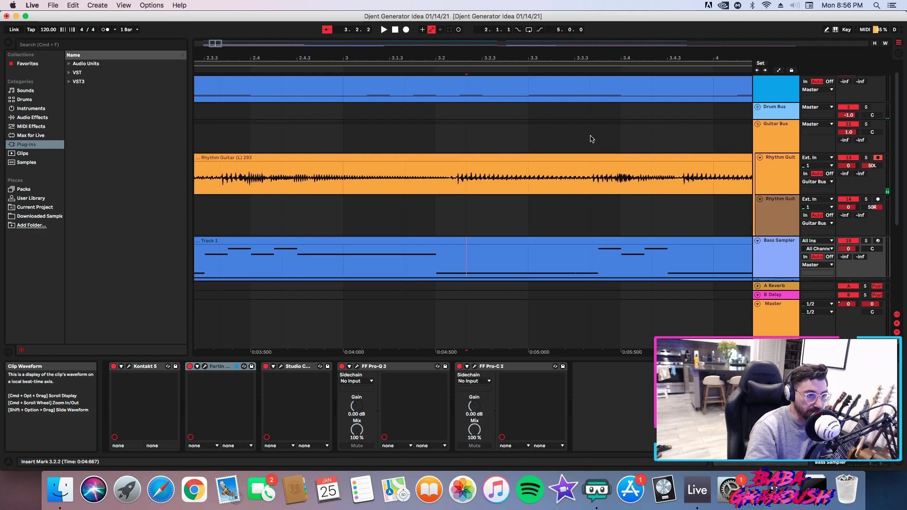
key(space)
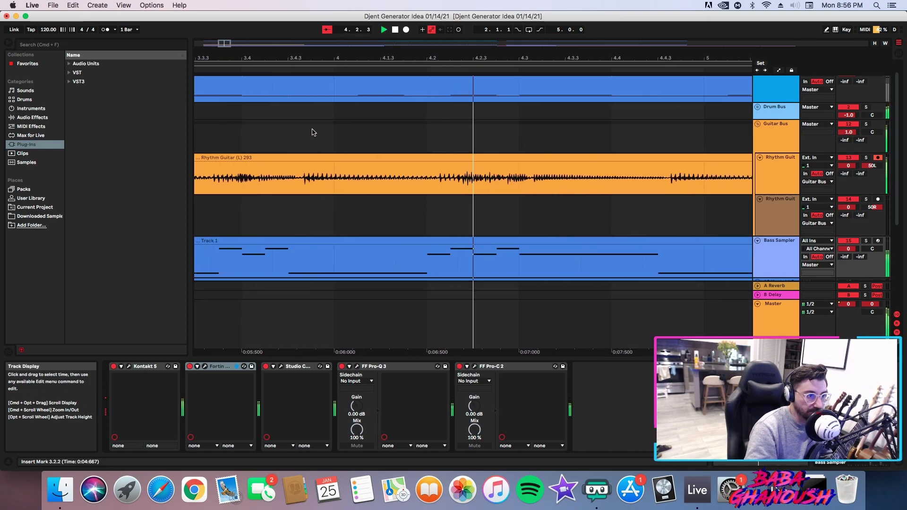
scroll(312, 134, down, 5)
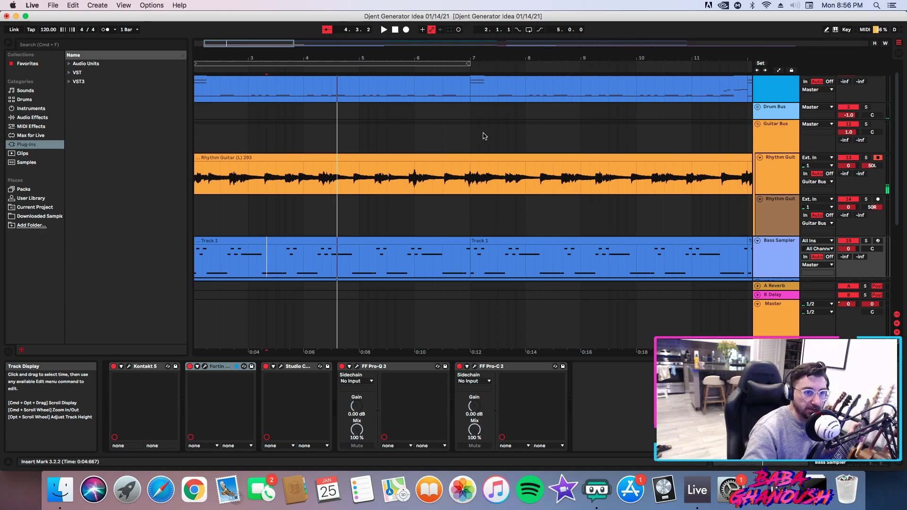
Step: Delete the Rhythm Guitar (L) 293 clip and reset the start point to bar 2
click(475, 157)
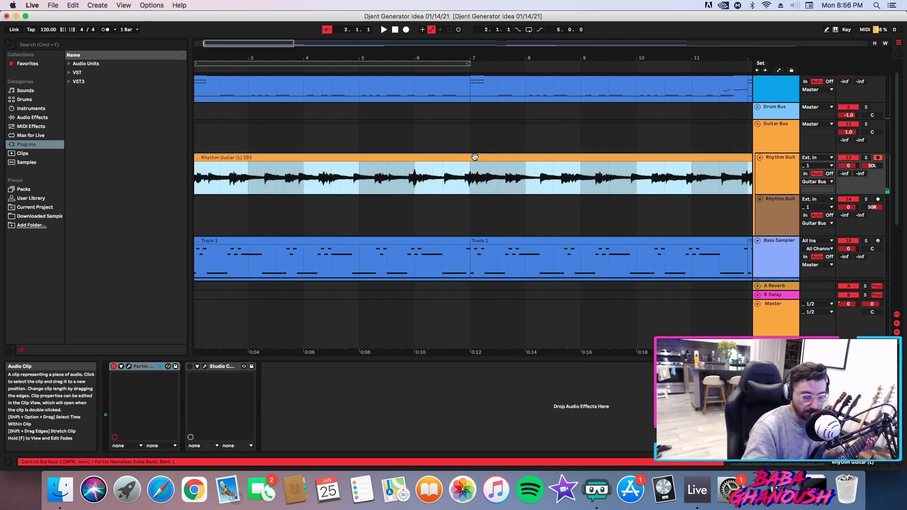
key(BackSpace)
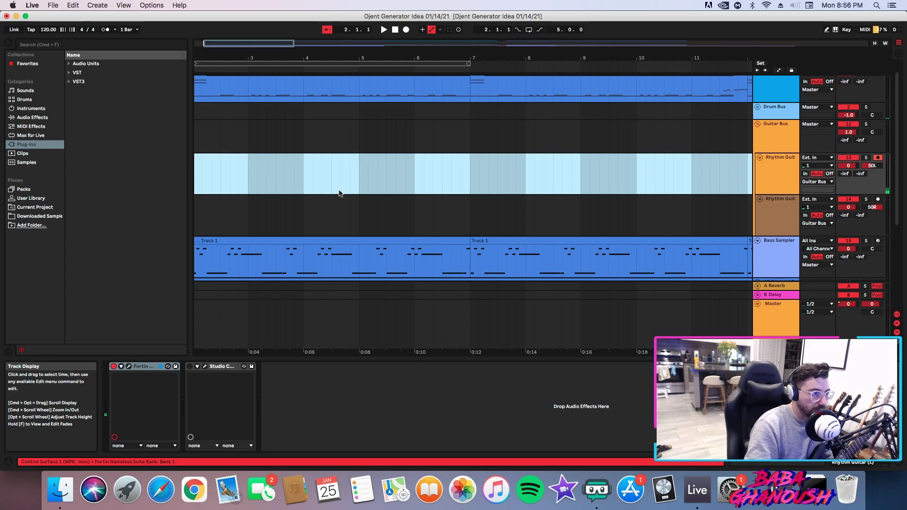
scroll(339, 184, down, 3)
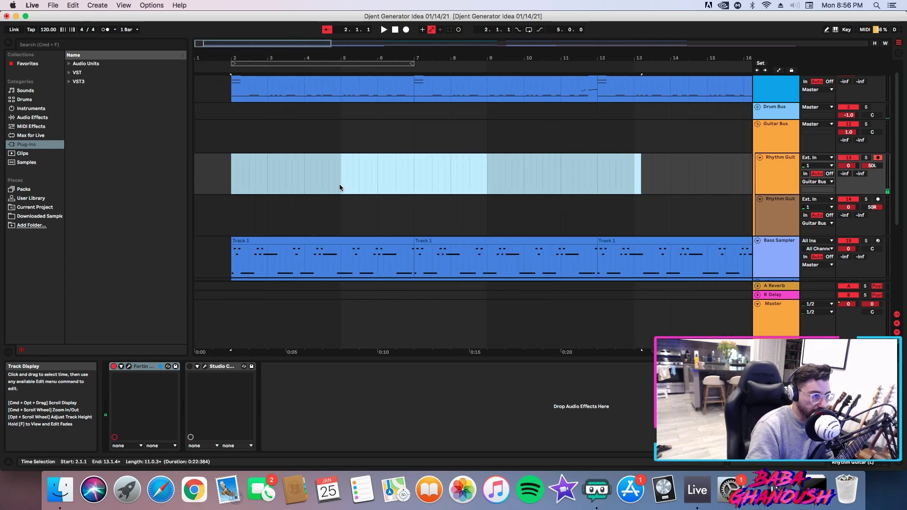
click(233, 188)
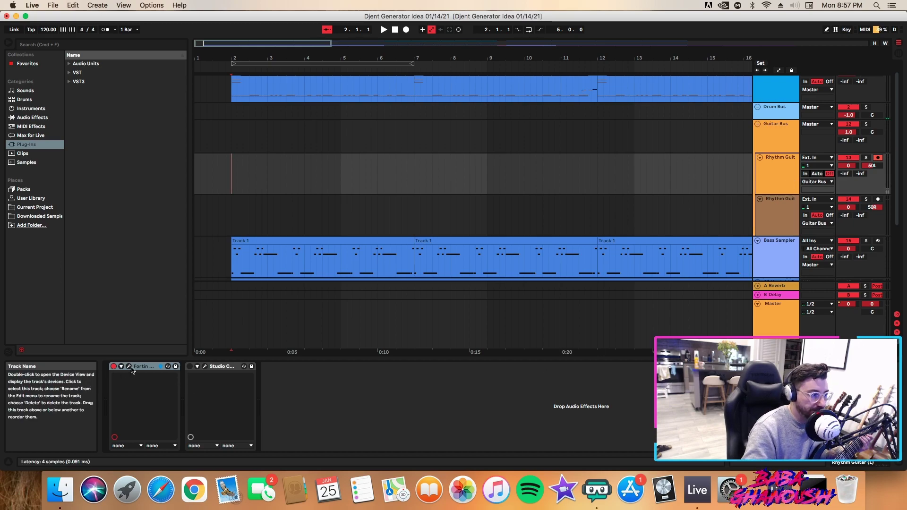
Step: Launch the standalone Fortin Nameless Suite from Applications > Neural DSP
click(781, 176)
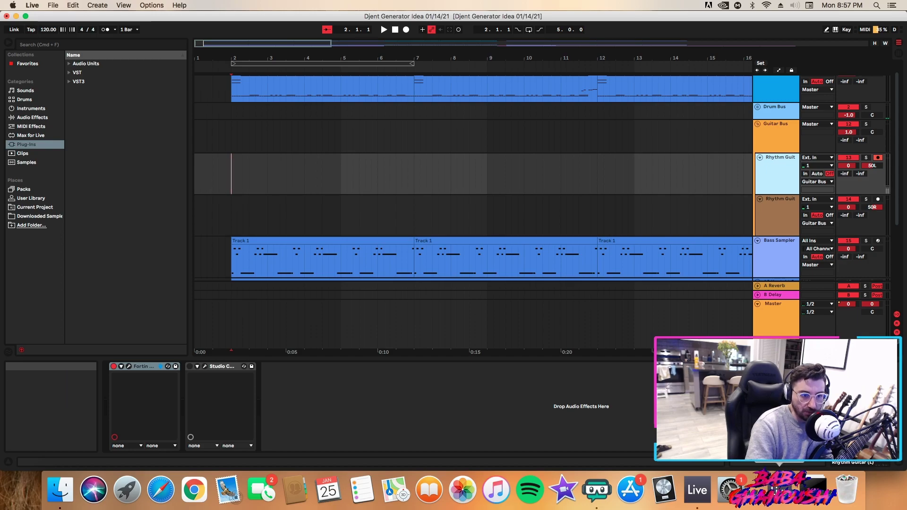
click(780, 490)
scroll(813, 313, down, 10)
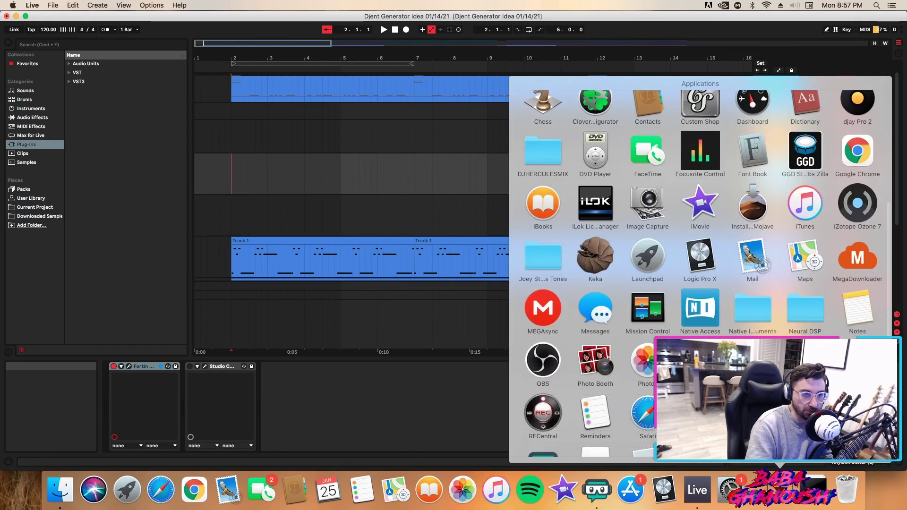
click(808, 309)
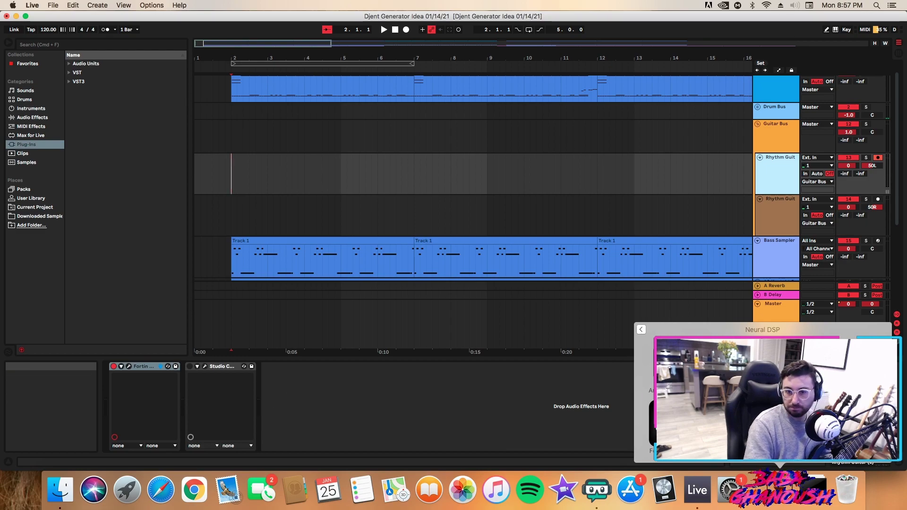
click(671, 425)
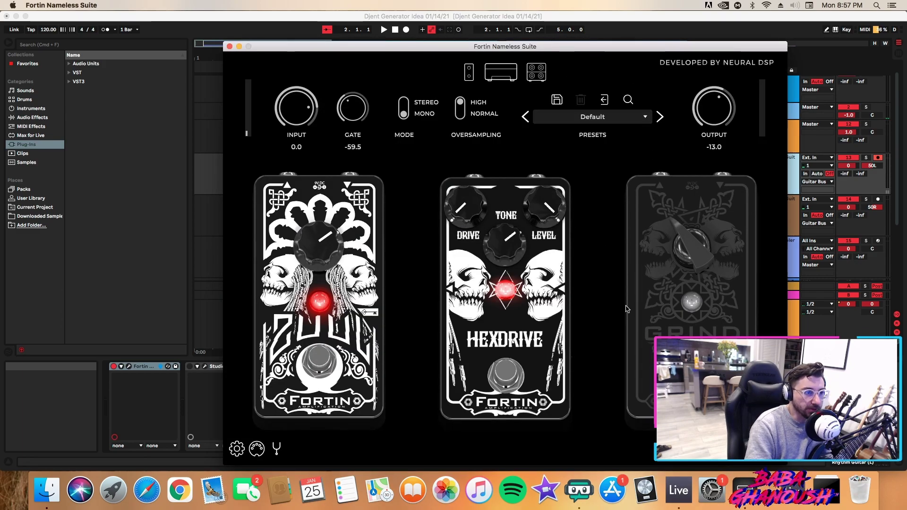
drag(513, 46, 556, 46)
Step: Reopen the track's Fortin plug-in window, move it left, then close it
click(129, 368)
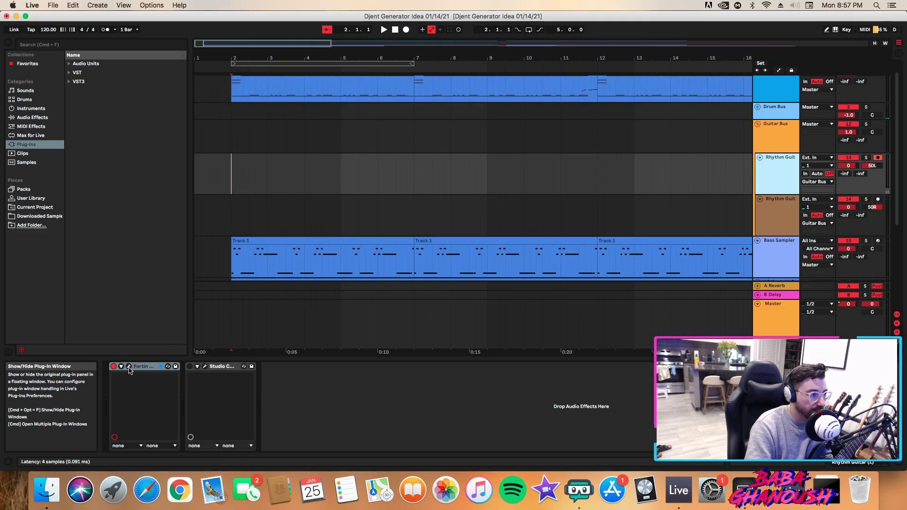
click(137, 371)
drag(631, 58, 471, 53)
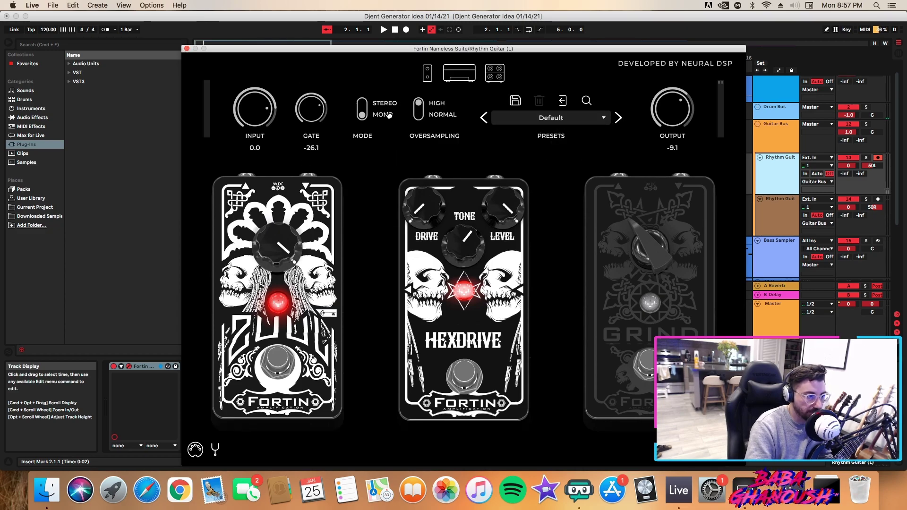
click(188, 49)
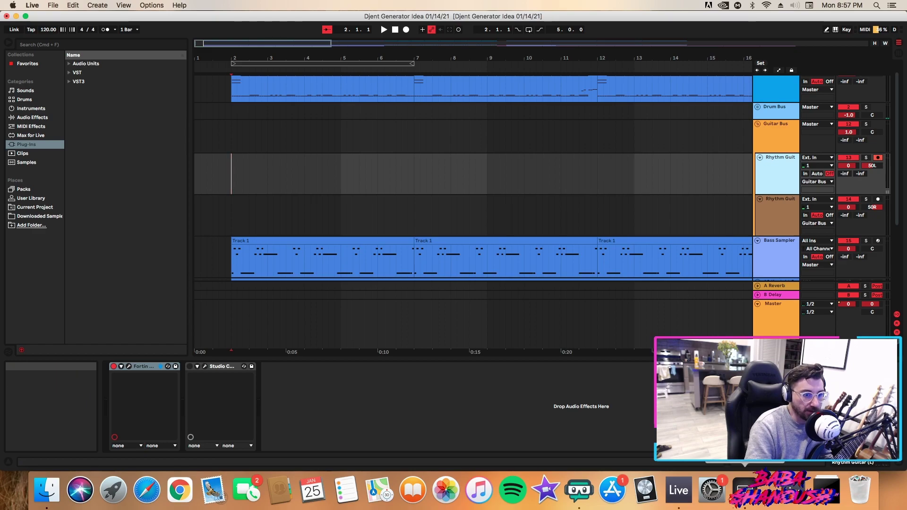
Step: Raise the Fortin gate threshold from -59.5 to -49.4 and close the plug-in
key(super+alt+p)
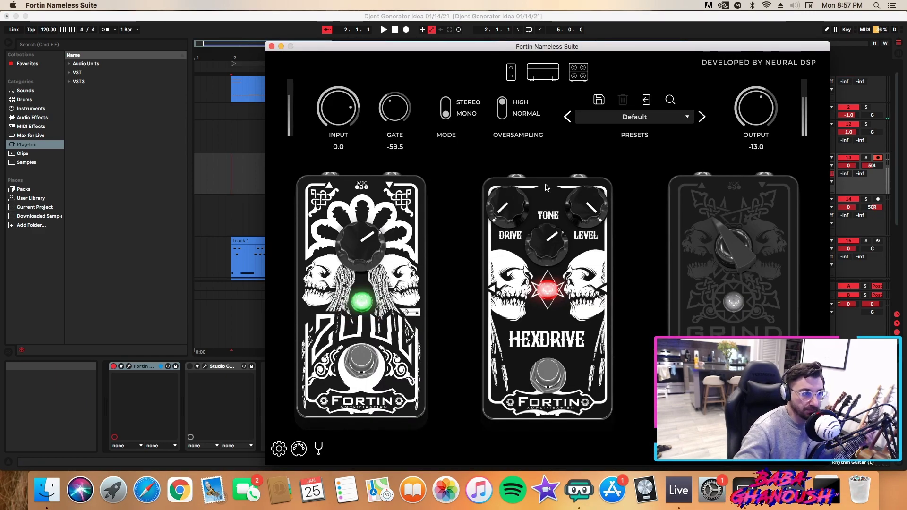
drag(396, 122, 396, 111)
drag(376, 245, 380, 222)
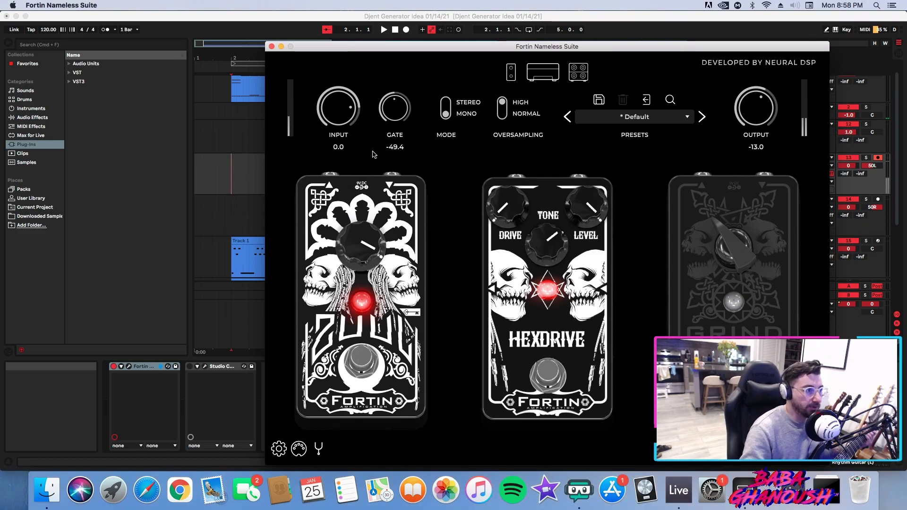
click(272, 46)
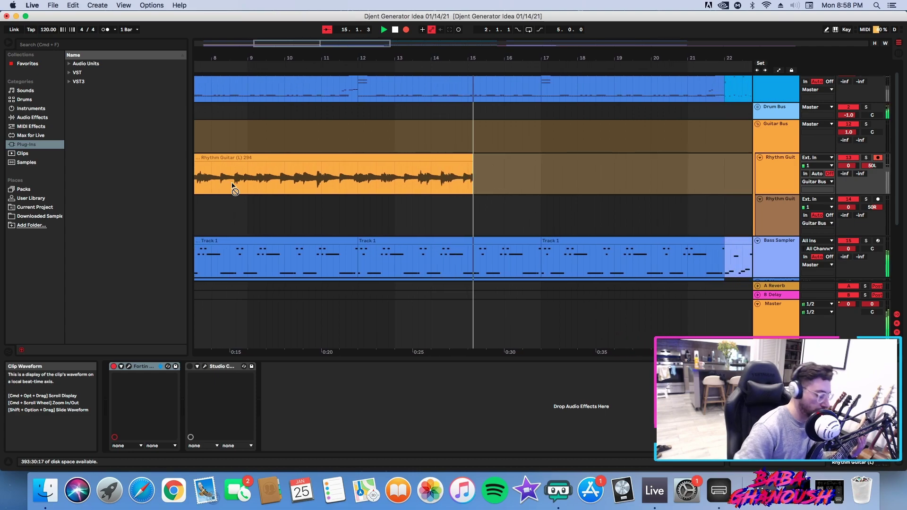
Step: Stop the Rhythm Guitar (L) 294 take and zoom out to review it across the song
key(space)
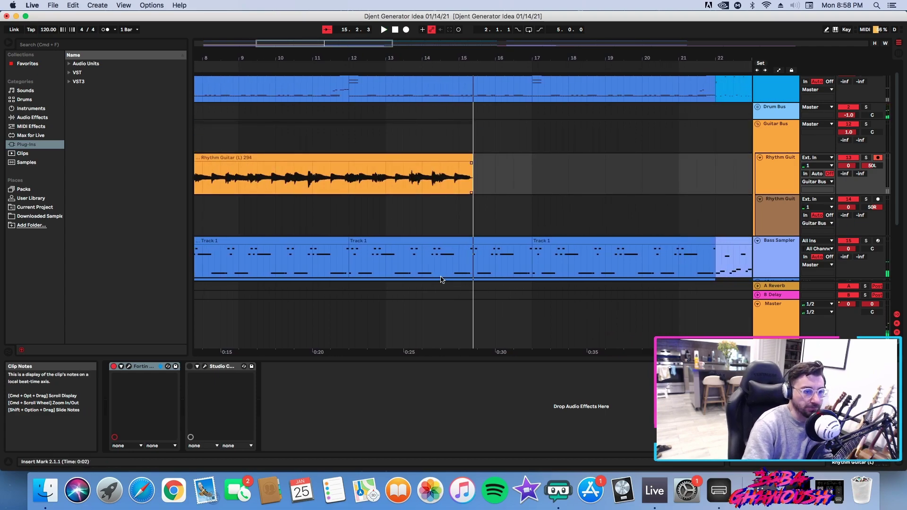
drag(324, 43, 324, 73)
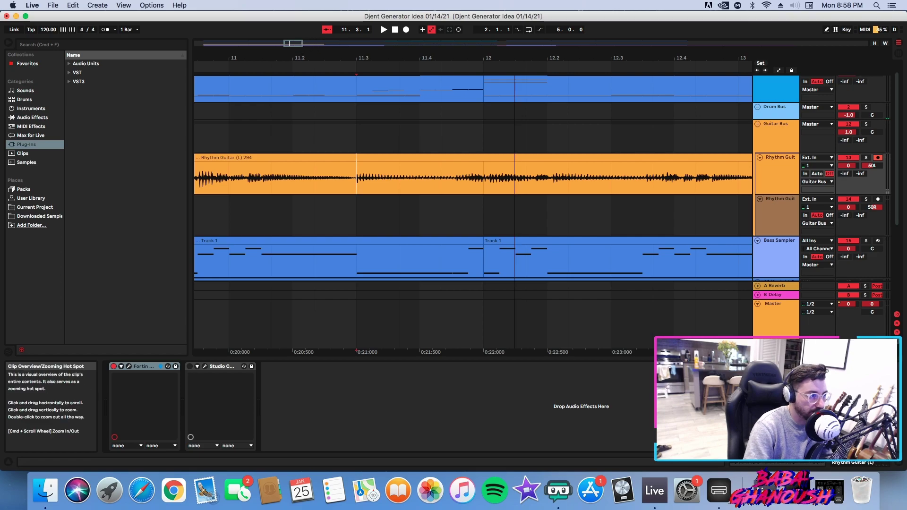
scroll(359, 178, left, 5)
click(372, 183)
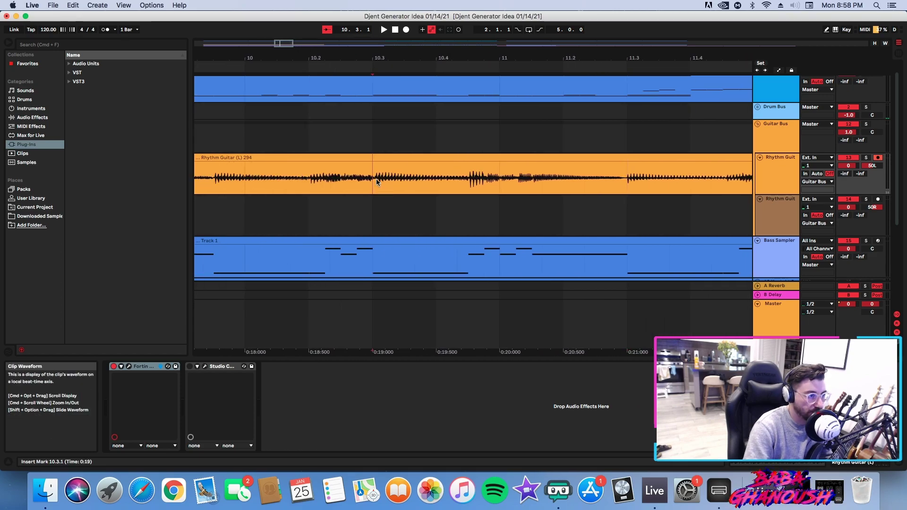
click(203, 188)
drag(289, 47, 313, 47)
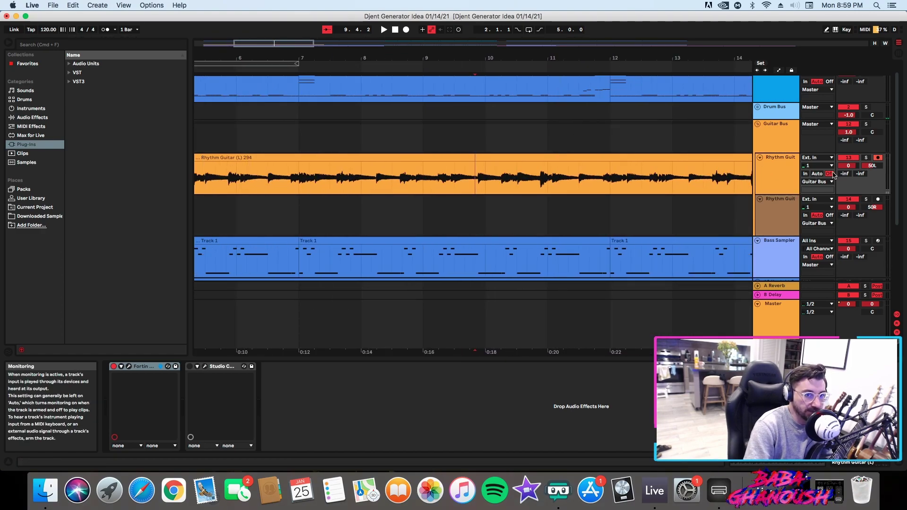
drag(293, 43, 211, 336)
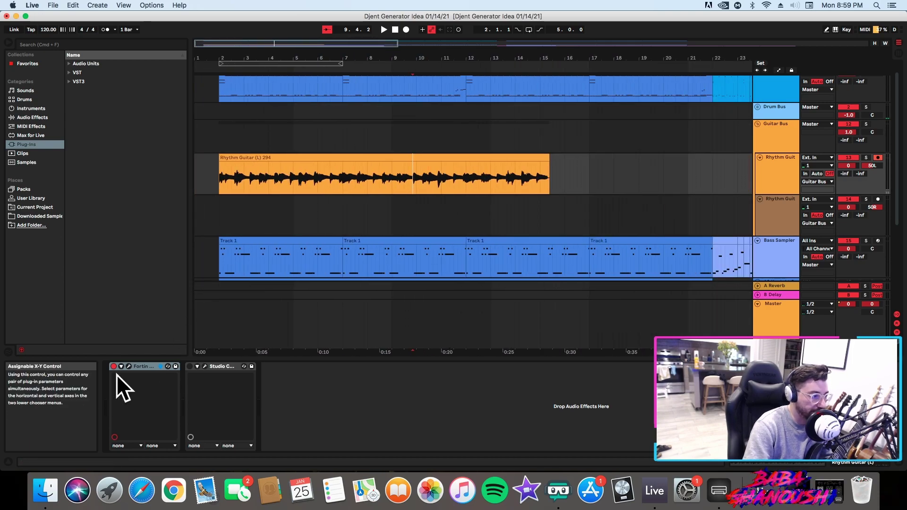
Step: Play from bar 2, zoom in around bars 5–10, and reopen the Fortin plug-in
click(220, 191)
key(space)
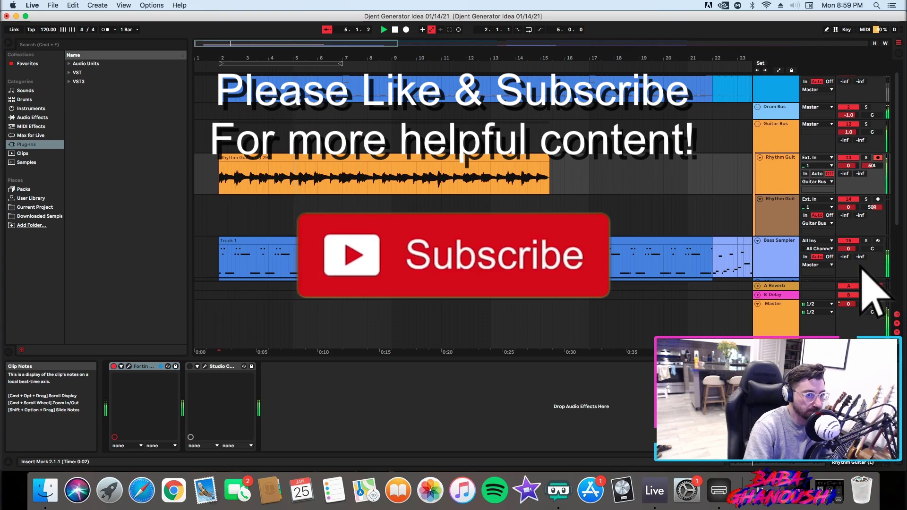
key(plus)
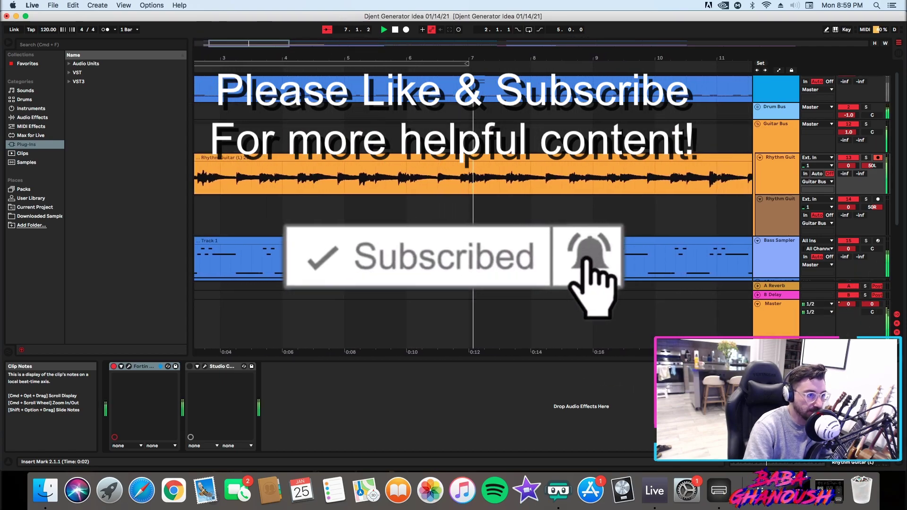
key(plus)
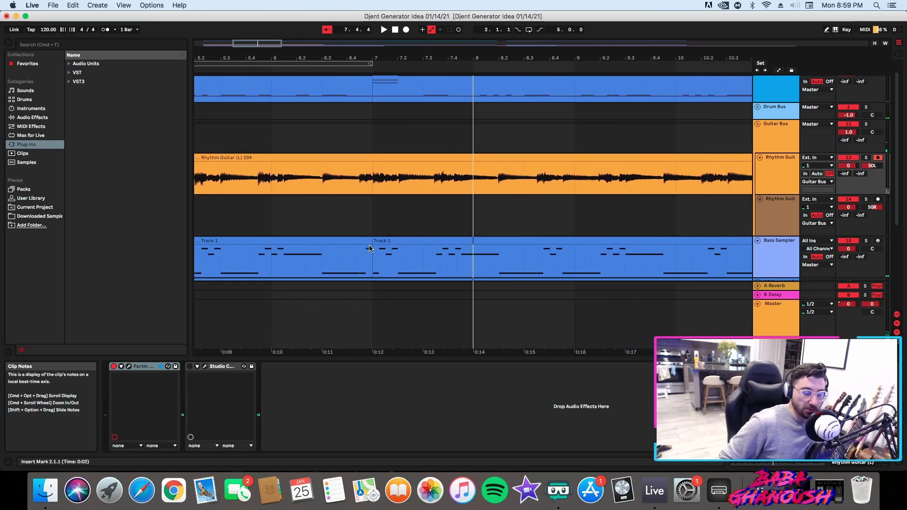
key(super+alt+p)
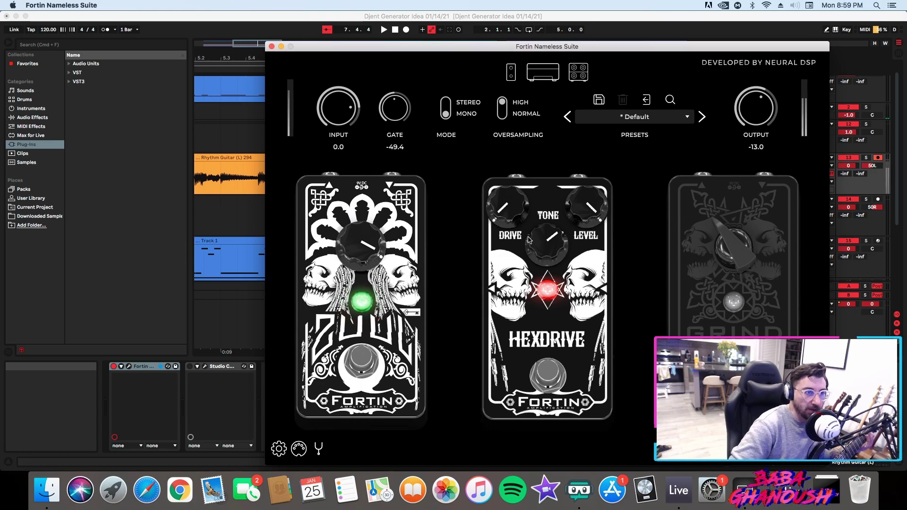
Step: Pan the Dynamic 57 cabinet mic from -1.00 to 1.00 and minimize the plug-in
click(588, 76)
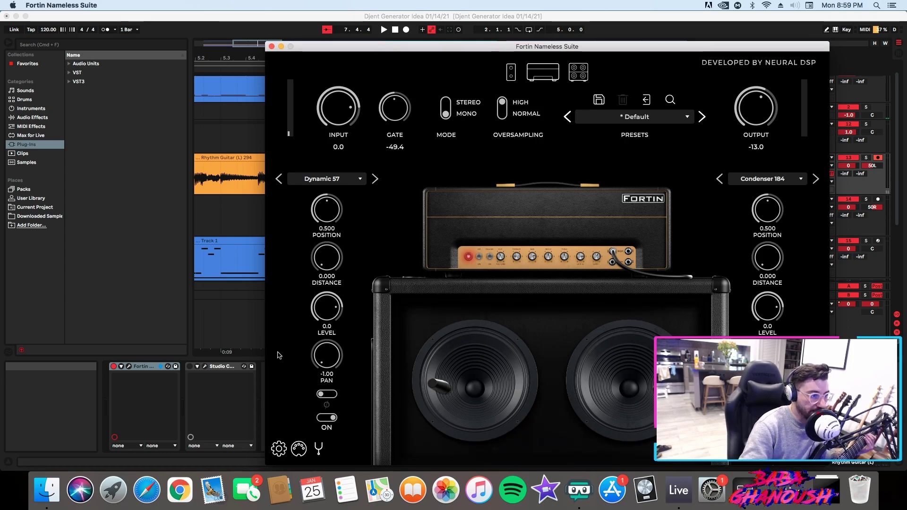
drag(327, 356, 330, 206)
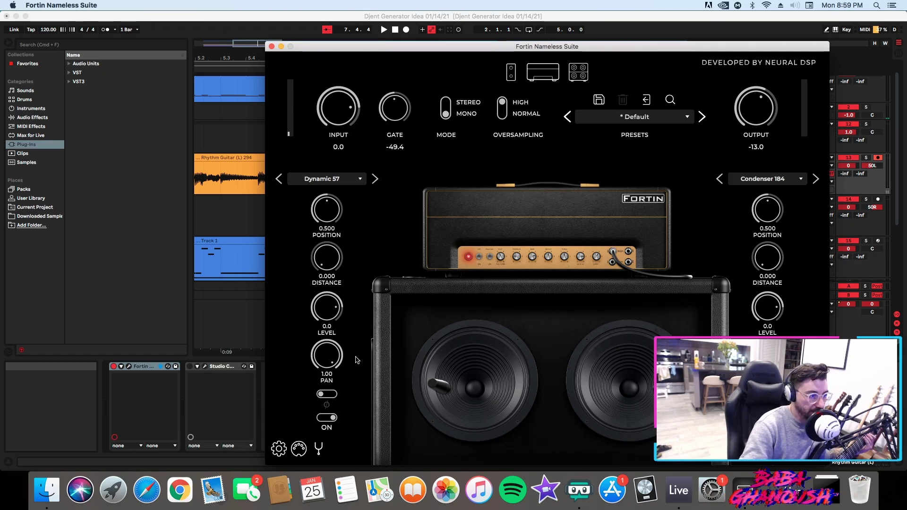
click(281, 47)
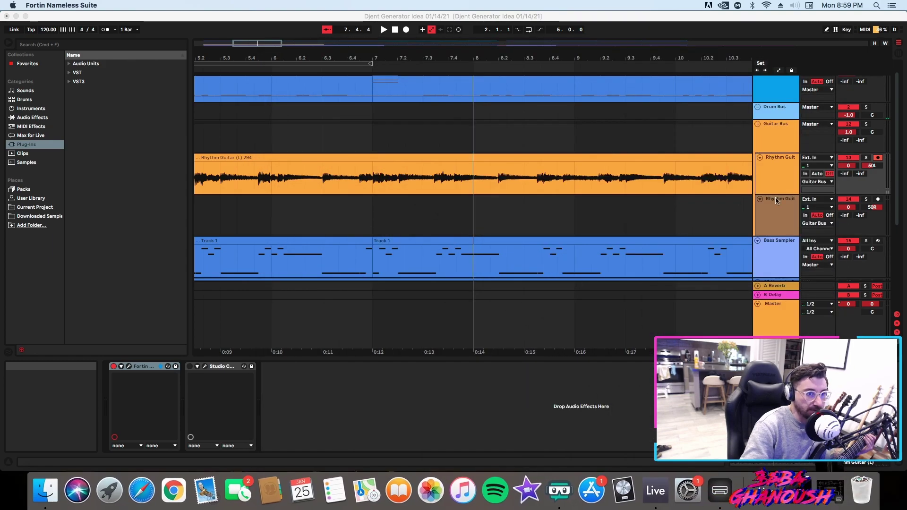
Step: Arm the second Rhythm Guitar track, set monitoring Off, and record the Rhythm Guitar (R) take
click(879, 200)
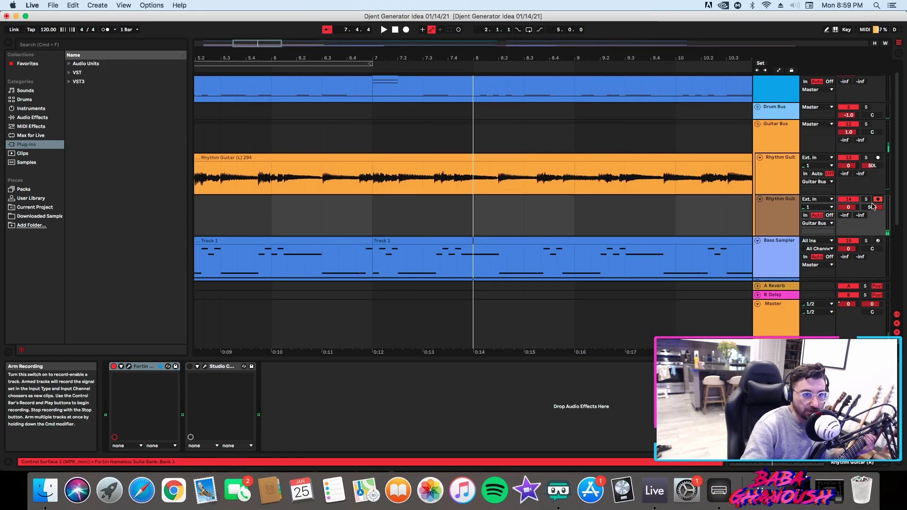
click(829, 215)
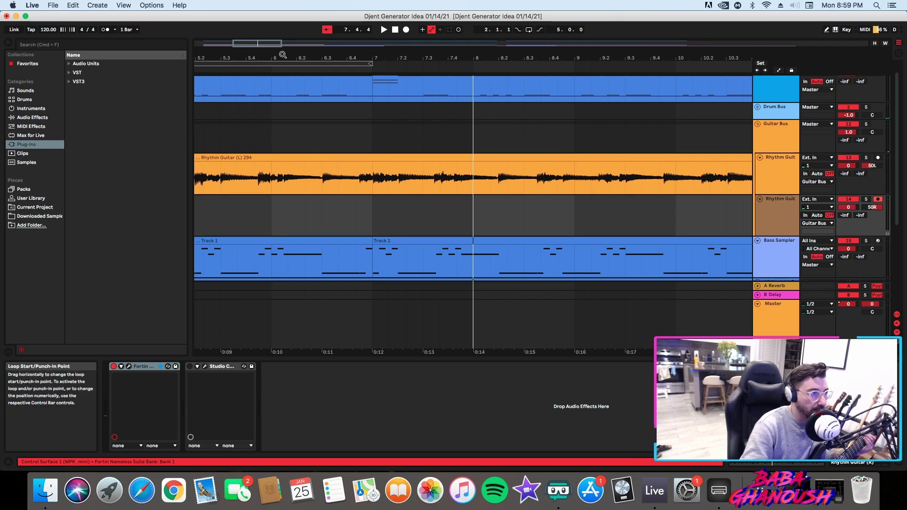
key(minus)
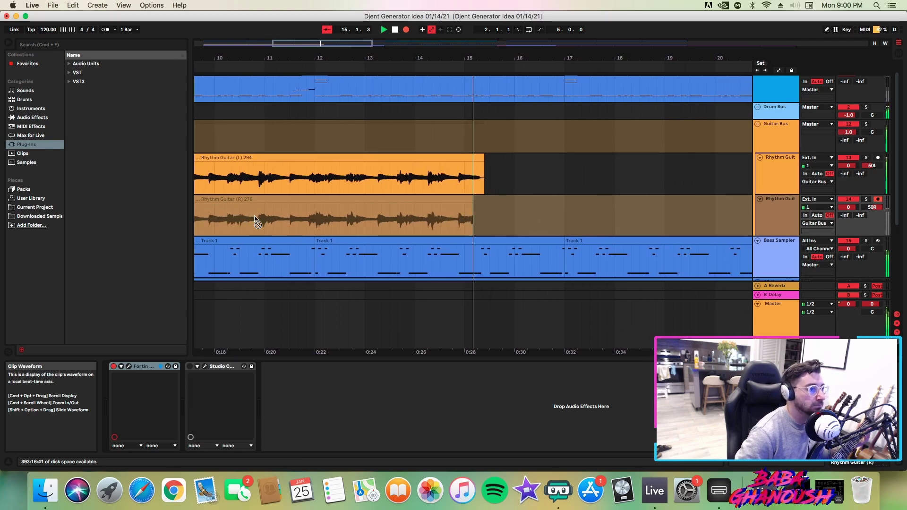
Step: Stop recording the right take, then play both rhythm takes from near bar 4.2
key(space)
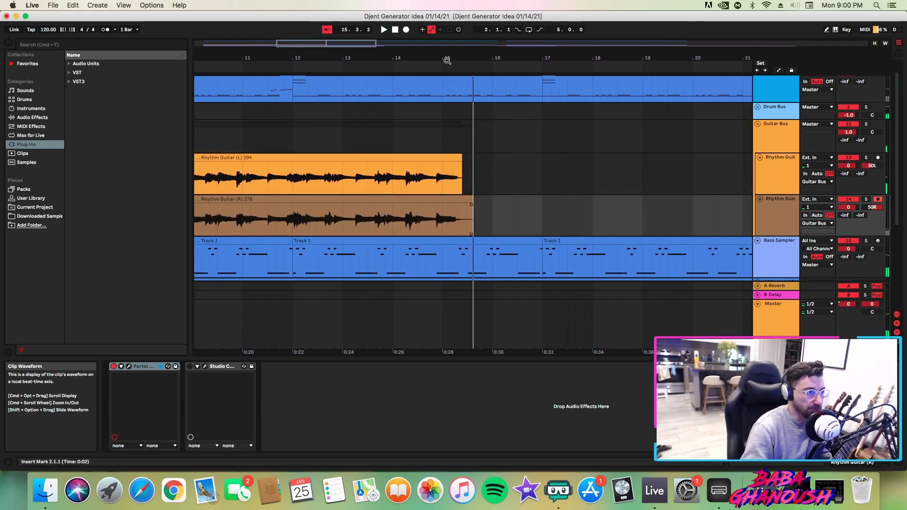
drag(452, 45, 453, 41)
drag(222, 57, 222, 85)
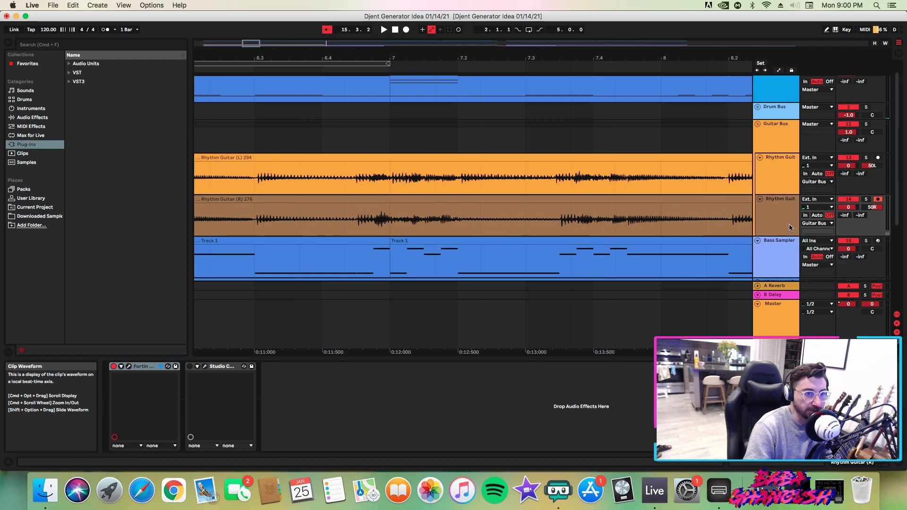
drag(259, 43, 259, 39)
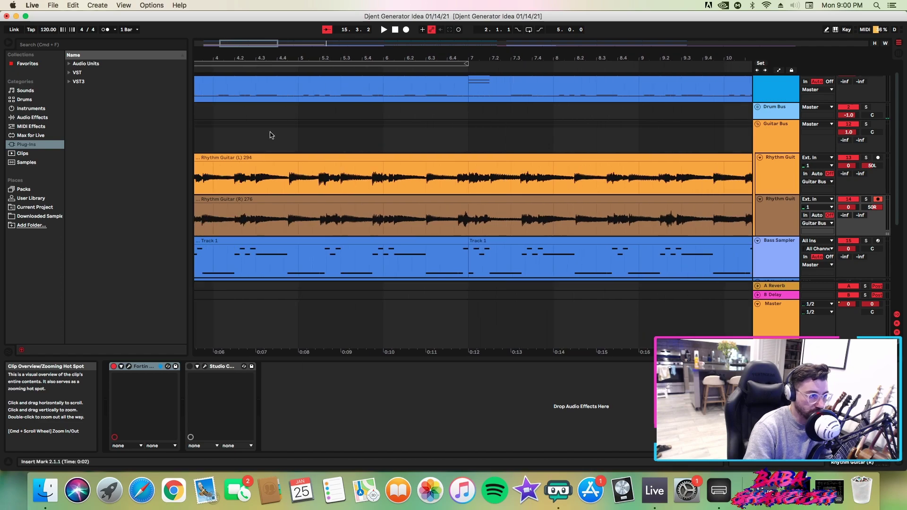
click(239, 136)
key(space)
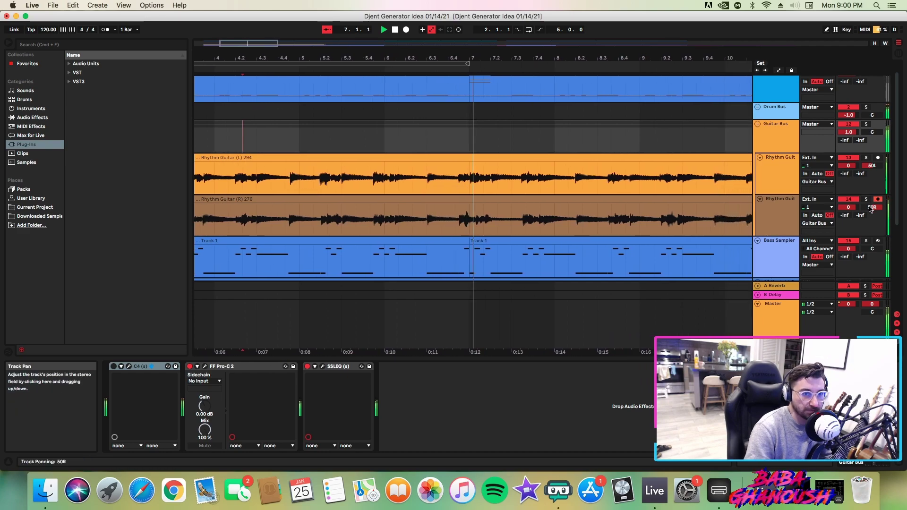
Step: Set Rhythm Guitar (L) to -3.0 dB and (R) to about -3.6 dB, then restore Fortin Nameless Suite
drag(849, 207, 849, 213)
drag(849, 166, 849, 171)
drag(849, 207, 849, 207)
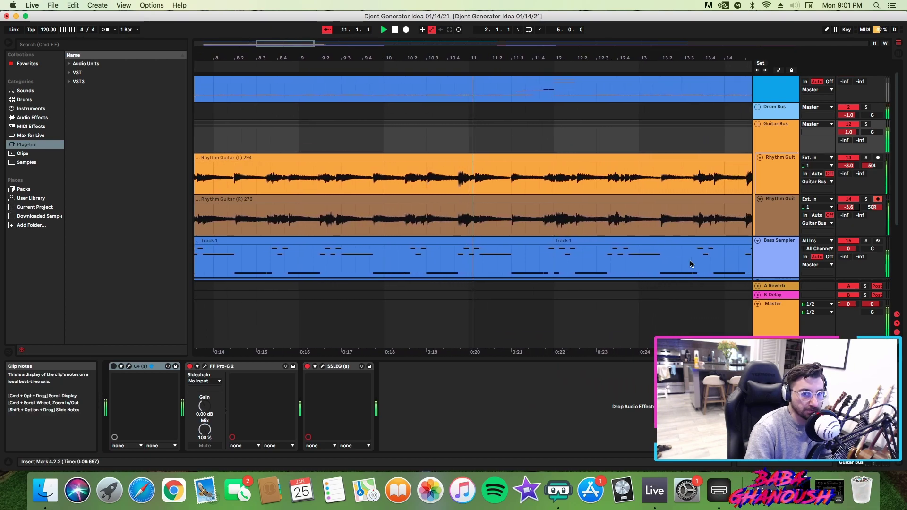
click(717, 491)
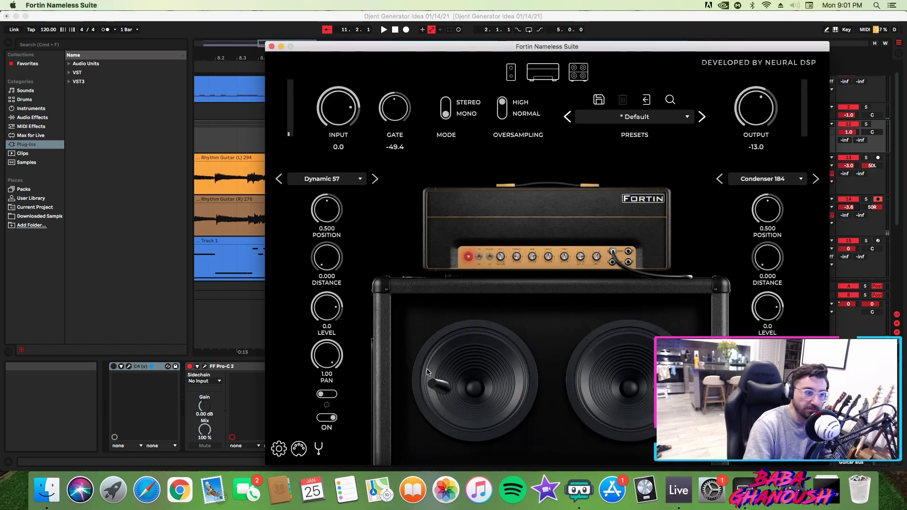